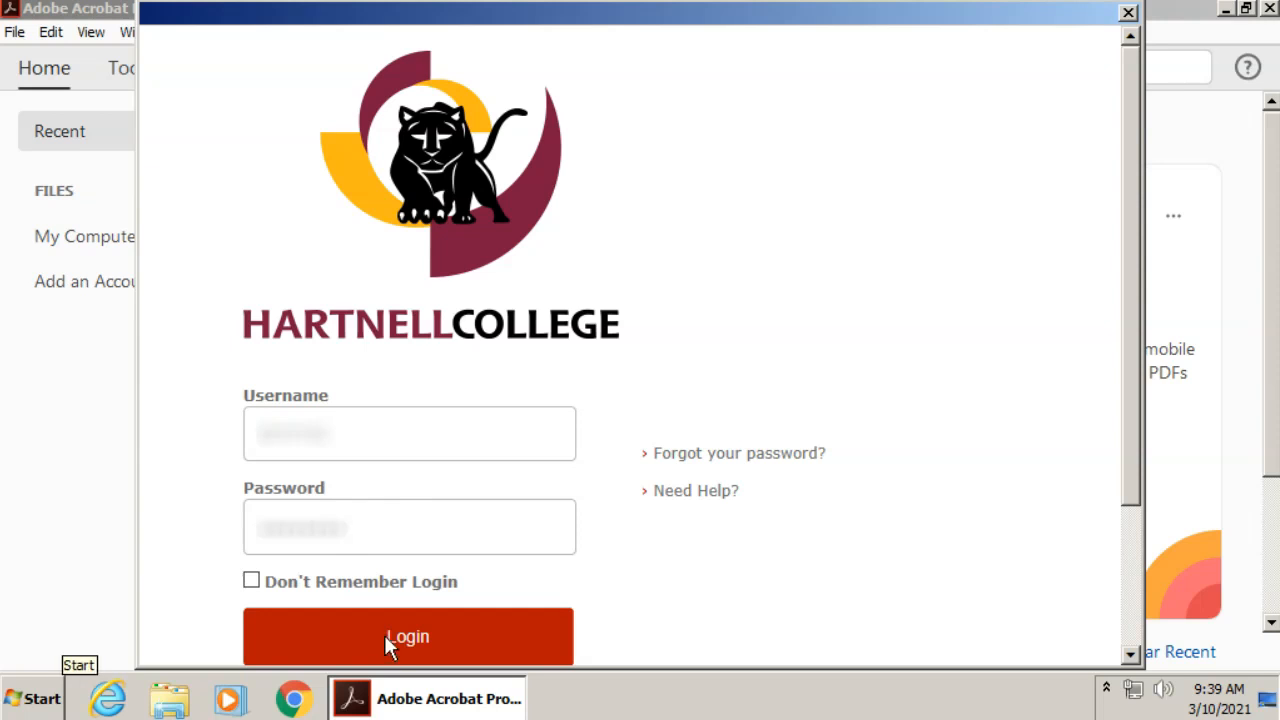
# Submit the filled-in college sign-in form and dismiss the welcome tour.
pyautogui.click(388, 640)
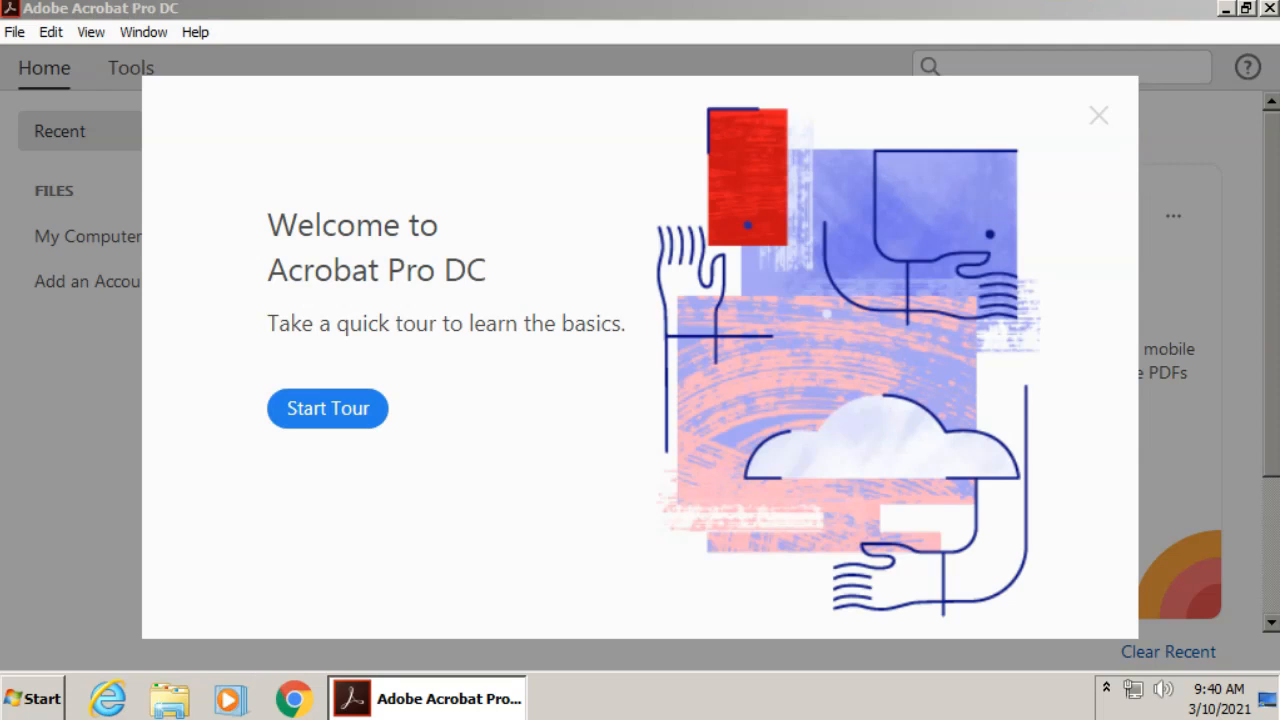
pyautogui.click(1099, 117)
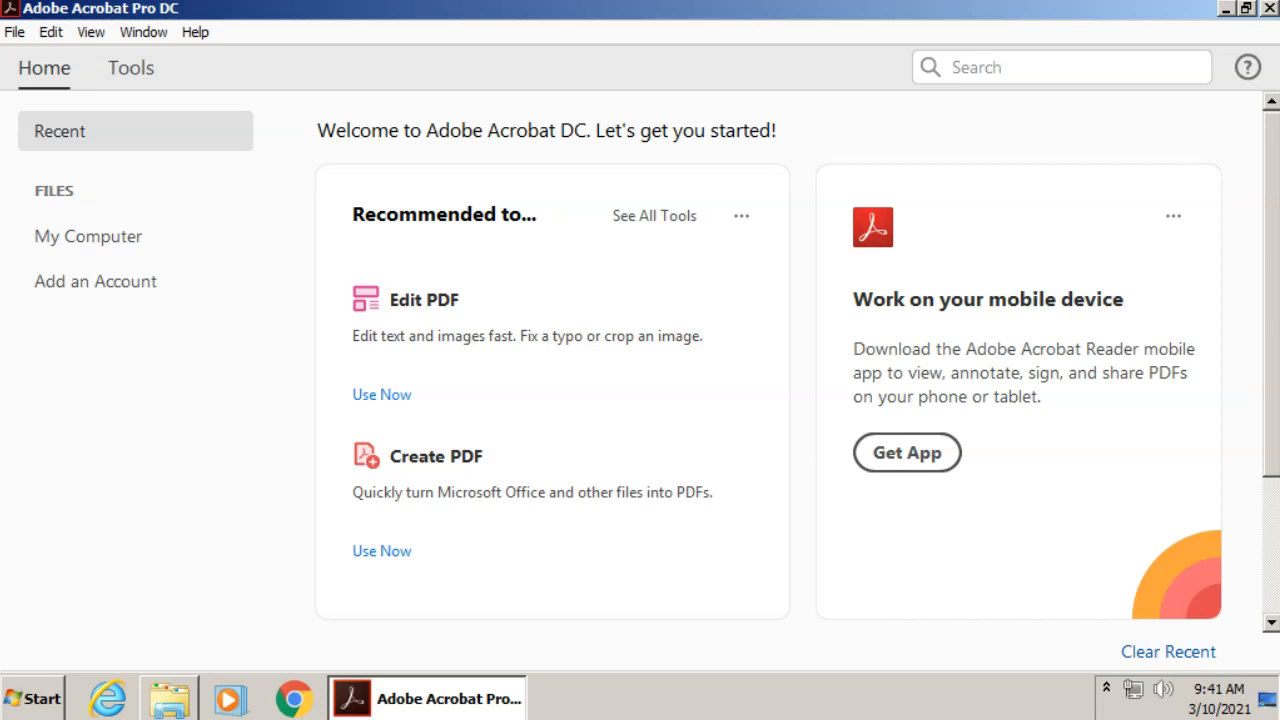
# Create a PDF from the single file Here is a test form.docx in the desktop's Test Docs folder.
pyautogui.click(421, 466)
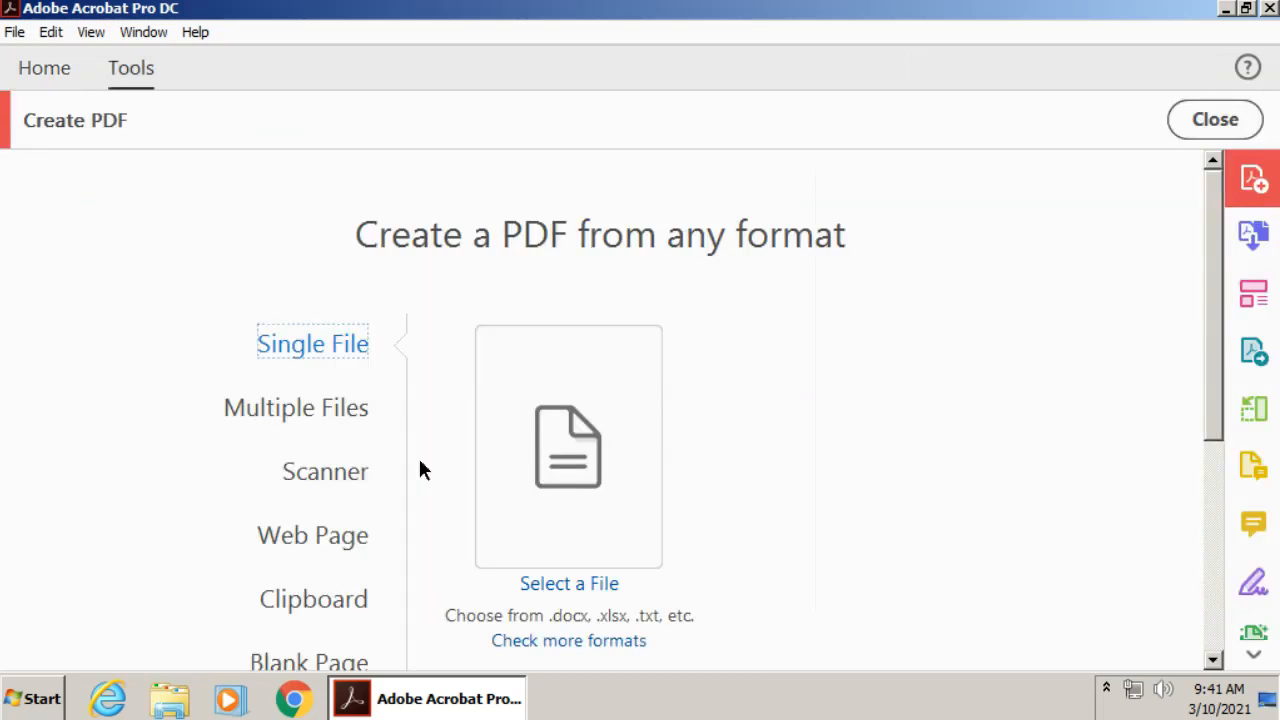
pyautogui.click(594, 588)
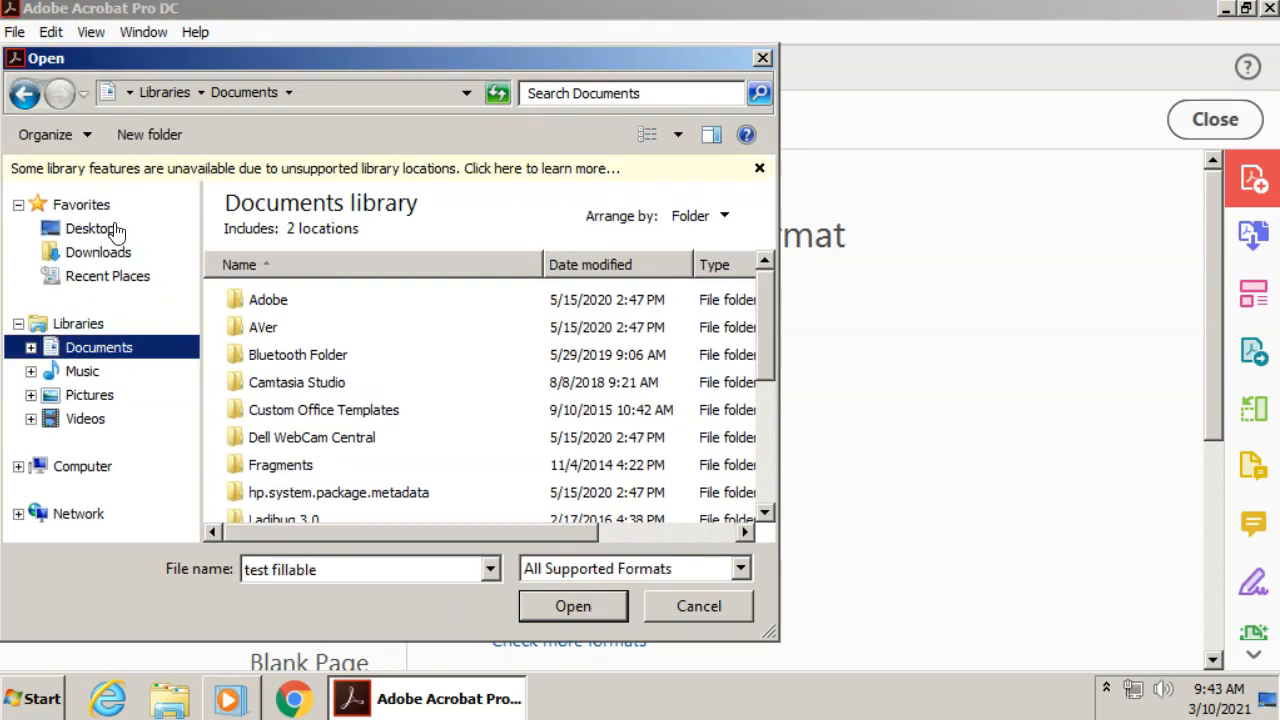
pyautogui.click(95, 231)
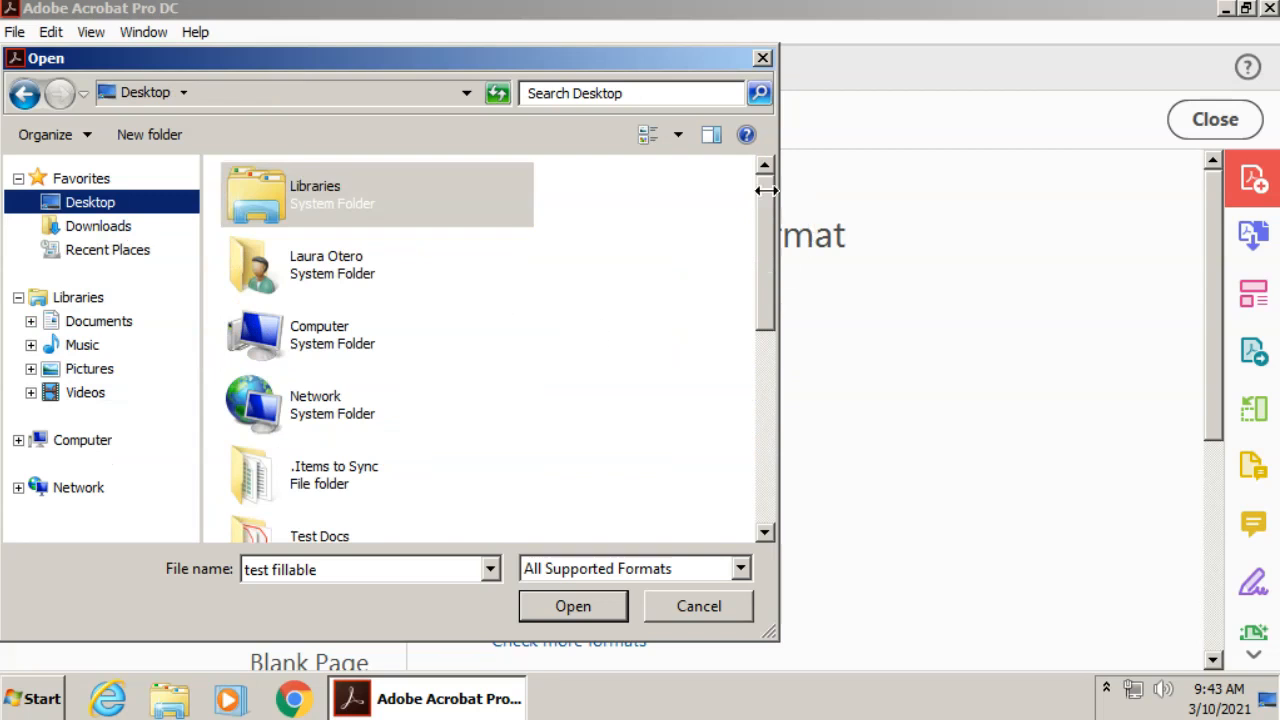
pyautogui.scroll(-1, 770, 205)
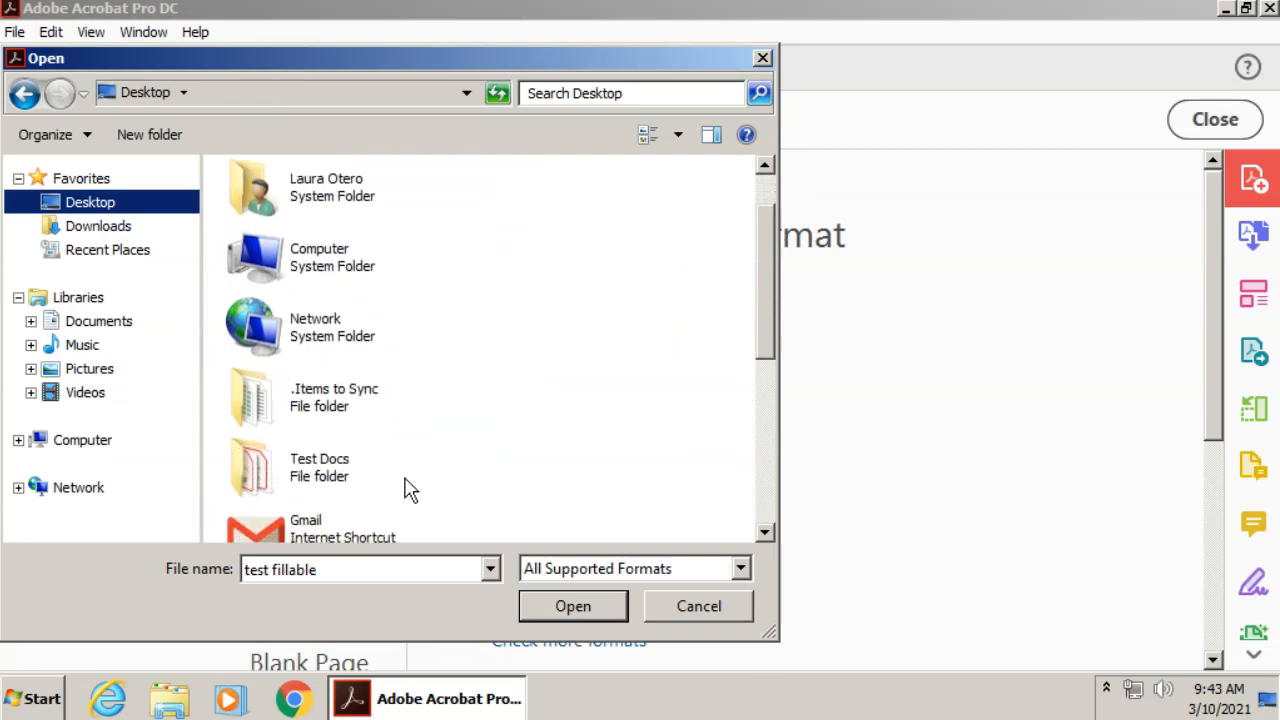
pyautogui.doubleClick(340, 470)
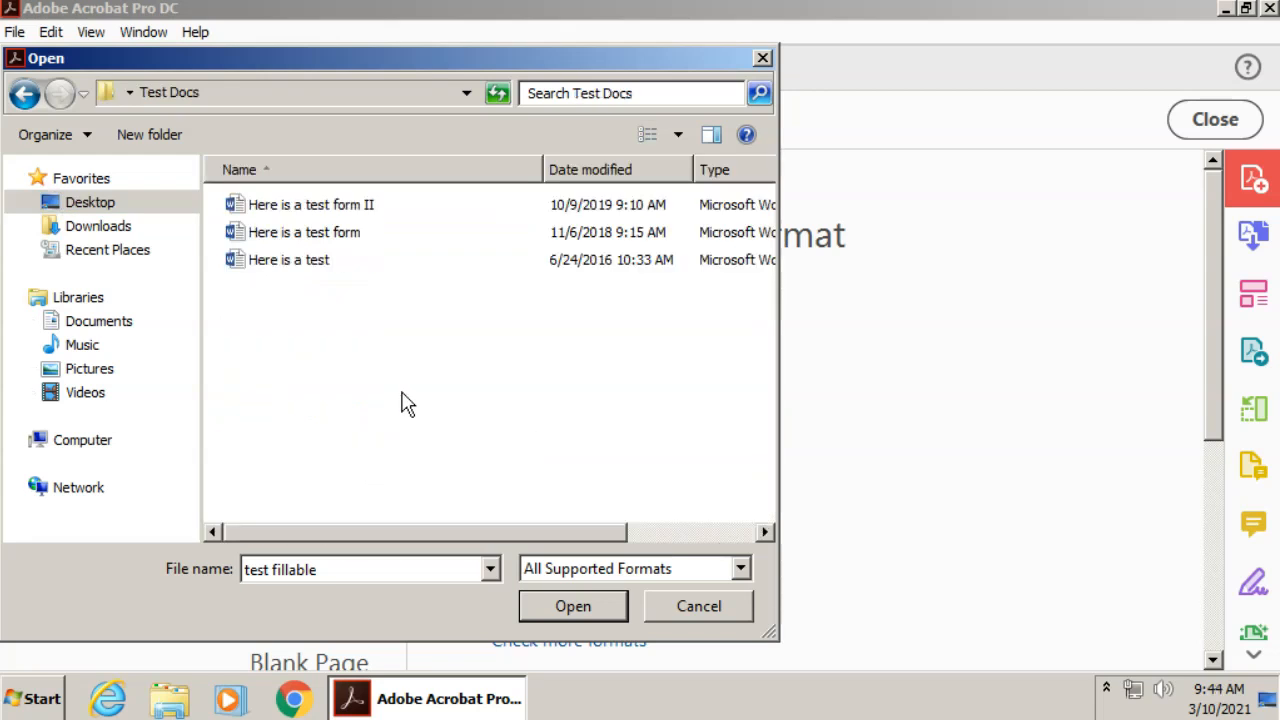
pyautogui.click(306, 240)
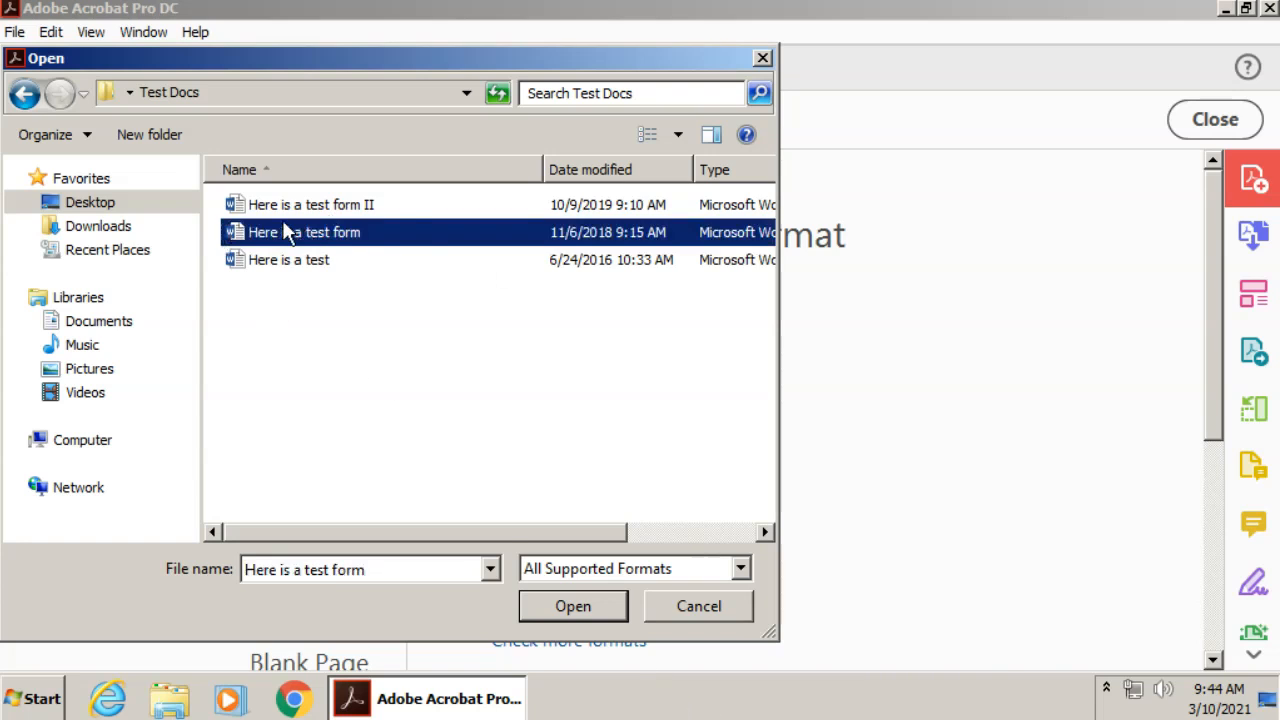
pyautogui.click(585, 620)
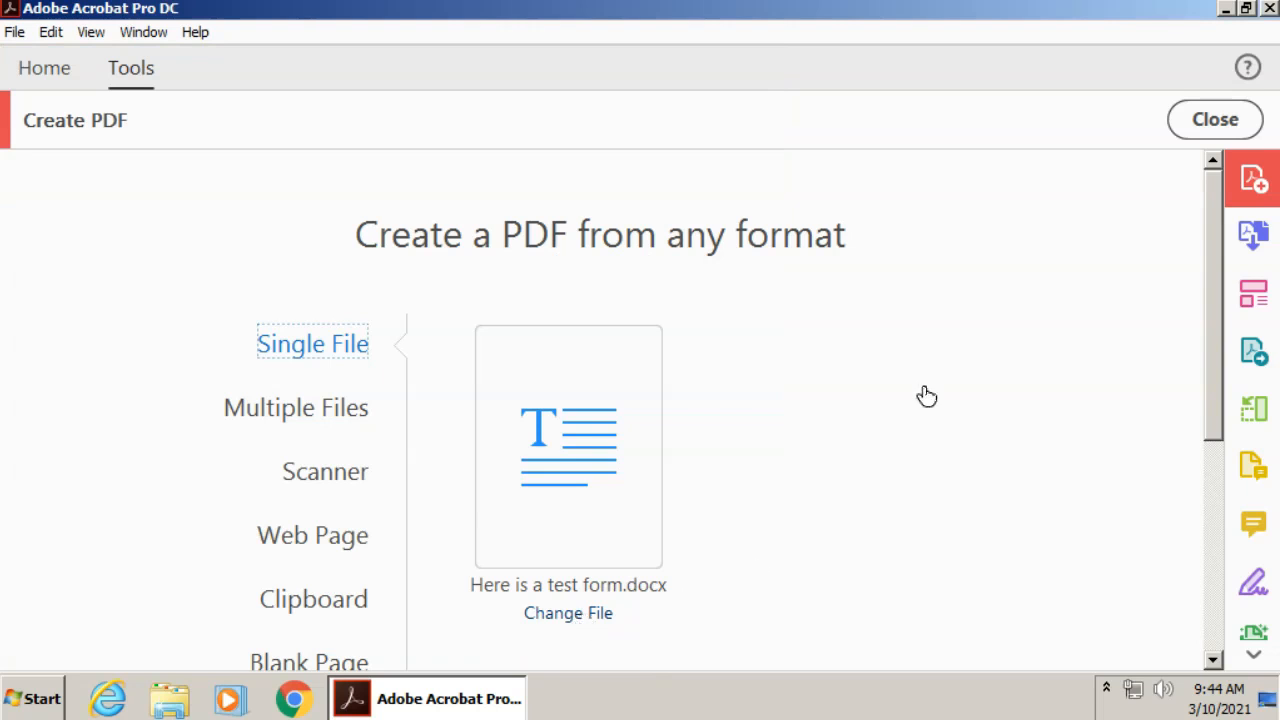
pyautogui.scroll(-5, 926, 396)
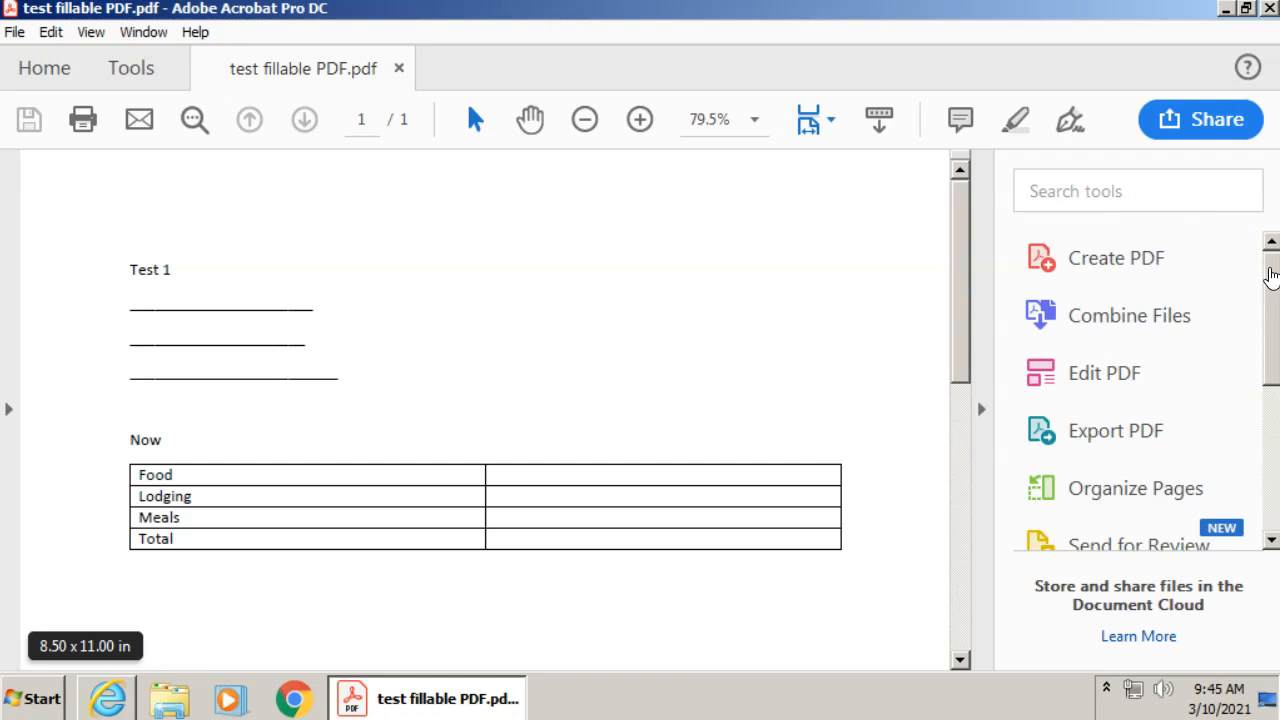
# Add the Prepare Form tool from the full tool collection to the list of quick-access tools.
pyautogui.moveTo(1272, 279); pyautogui.dragTo(1260, 483)
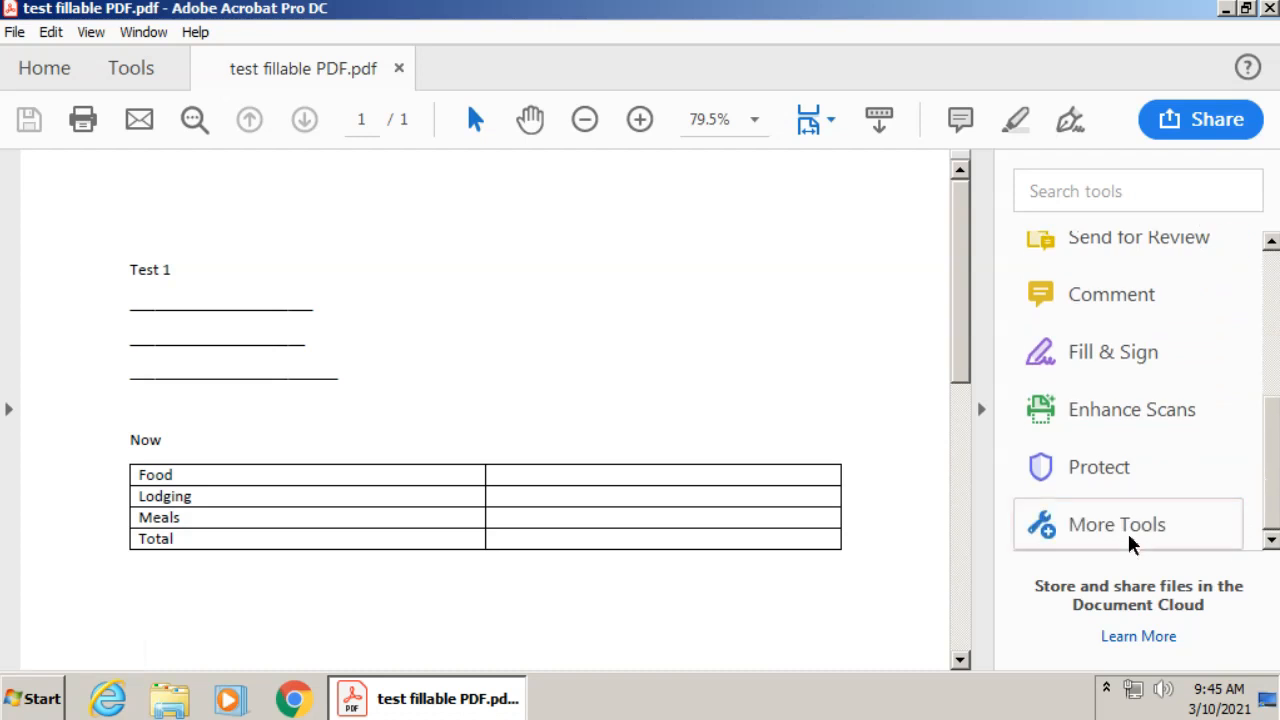
pyautogui.click(1051, 538)
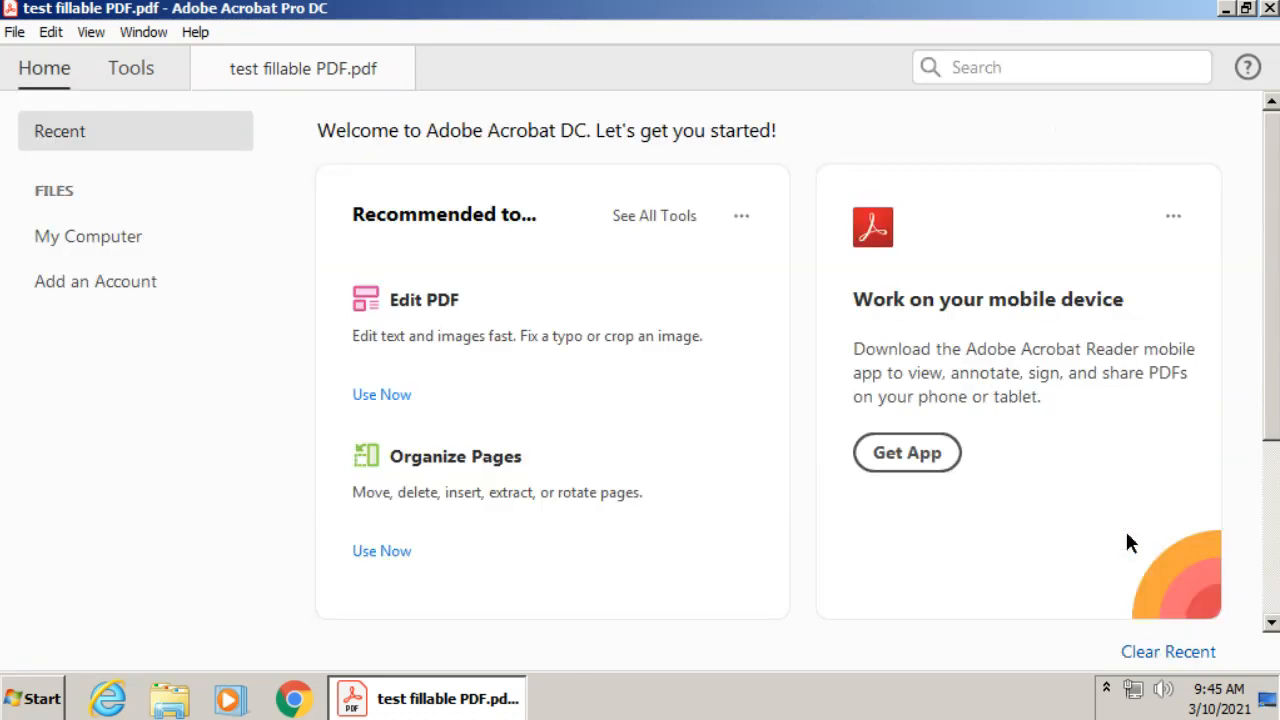
pyautogui.click(652, 220)
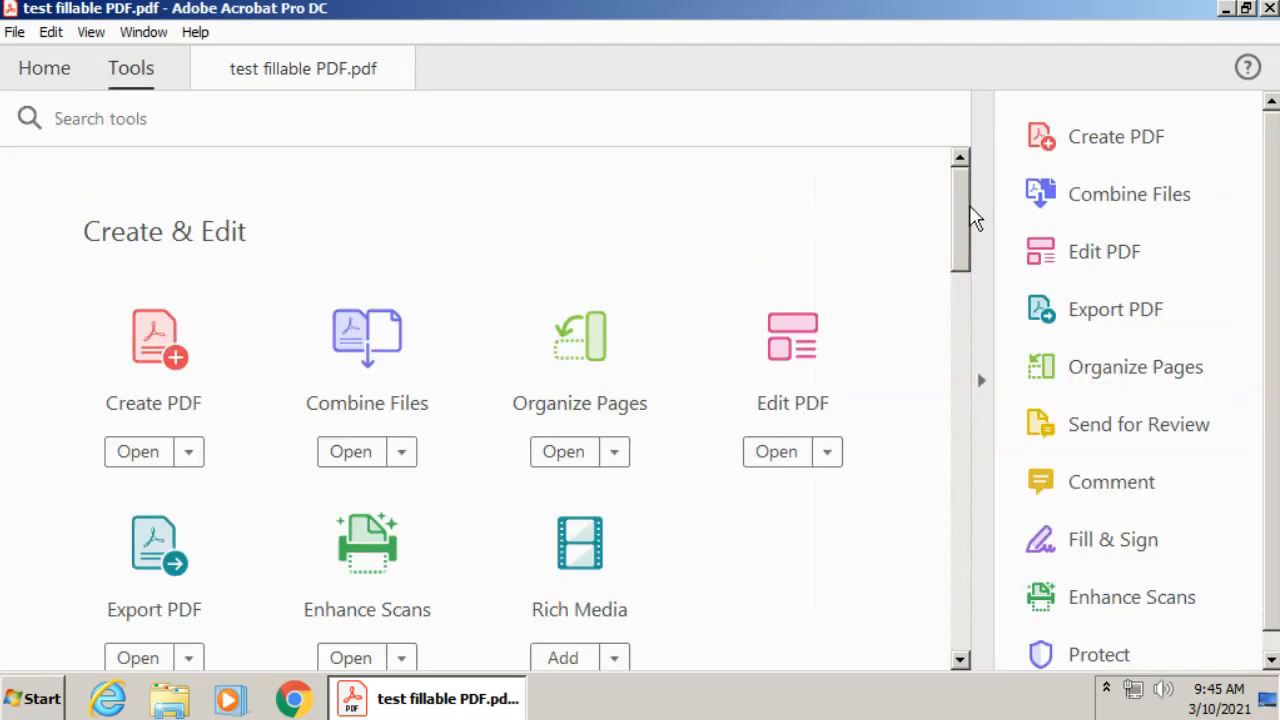
pyautogui.moveTo(965, 200); pyautogui.dragTo(950, 424)
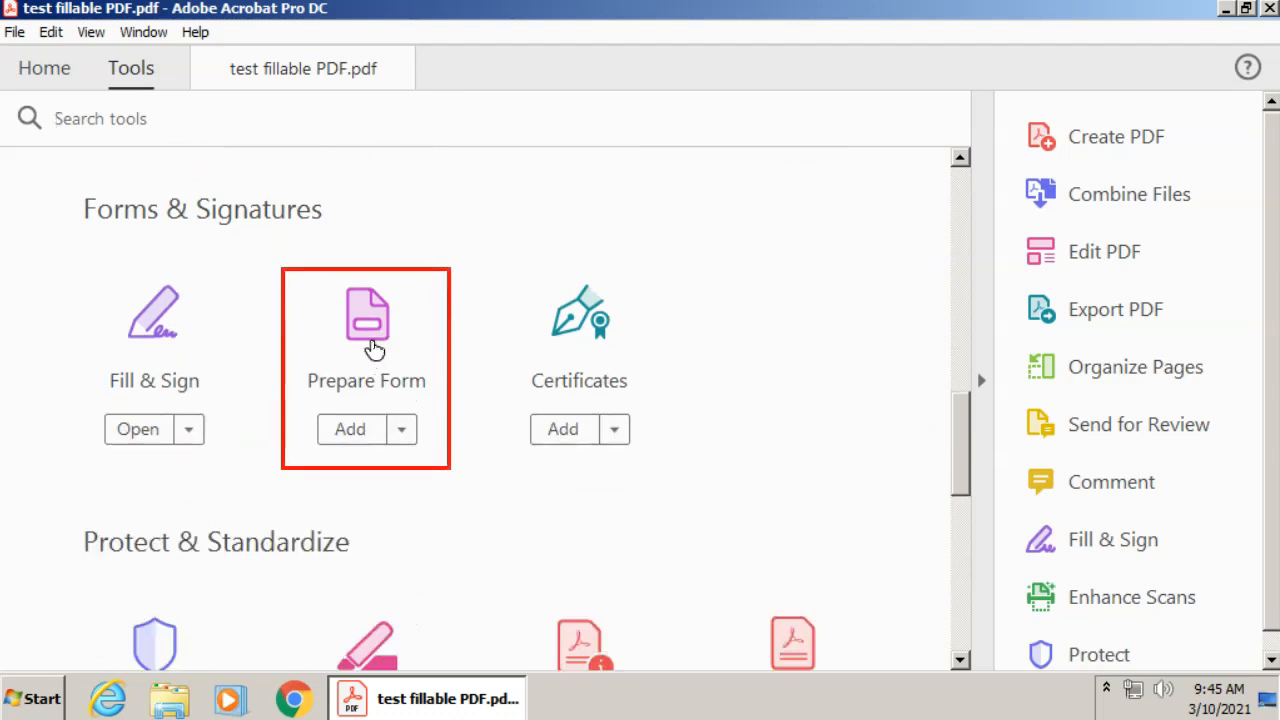
pyautogui.click(367, 429)
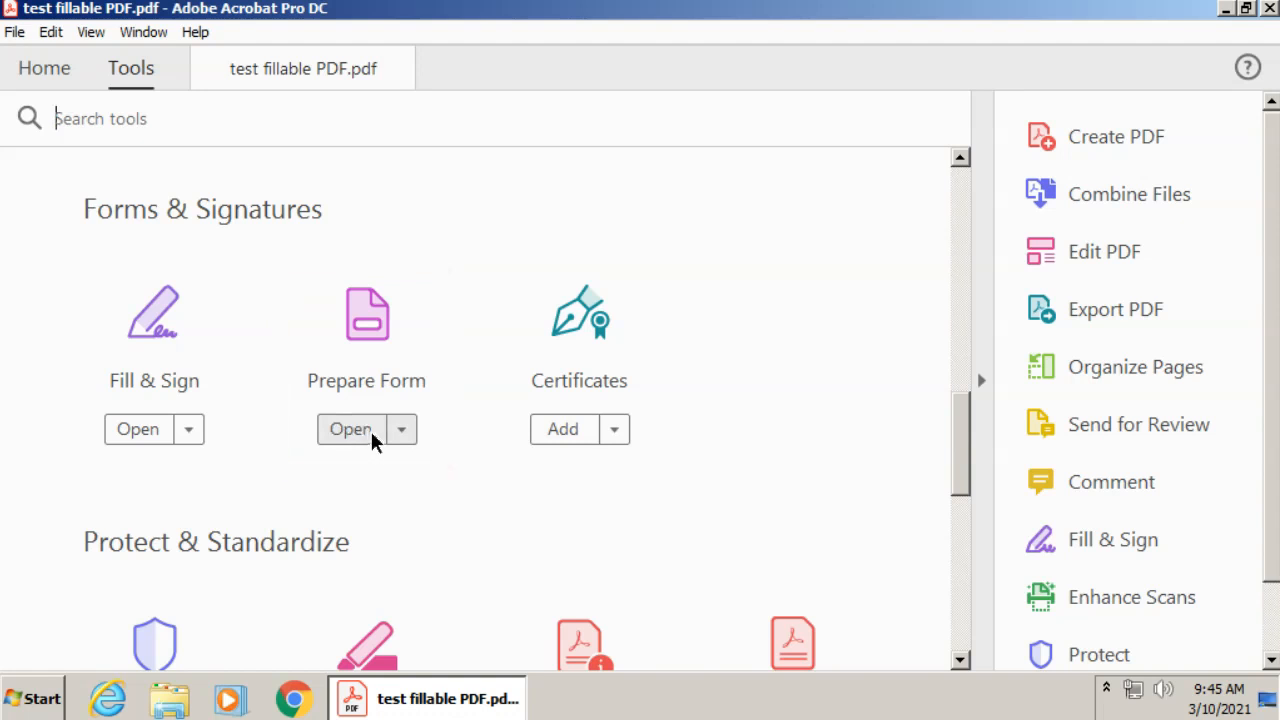
pyautogui.moveTo(1270, 490); pyautogui.dragTo(1268, 566)
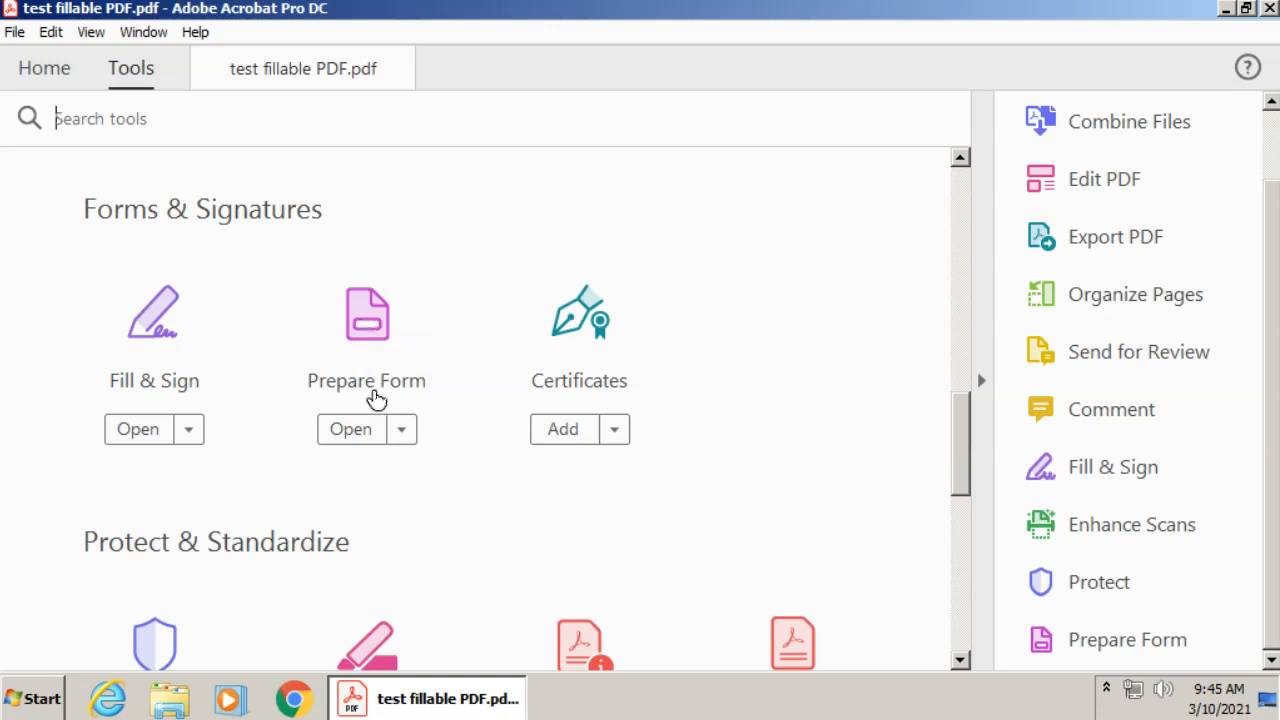
# Open Prepare Form for test fillable PDF.pdf and start it with form field auto detection, without requiring signatures.
pyautogui.click(350, 429)
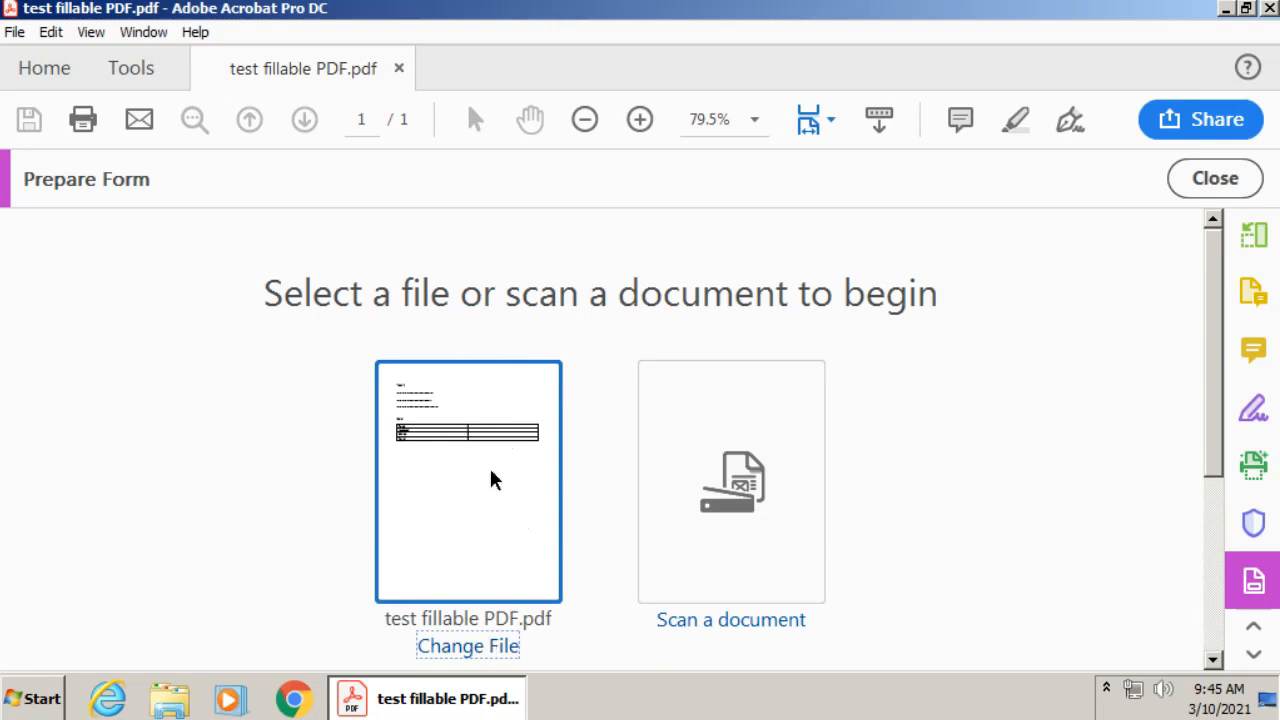
pyautogui.scroll(-2, 490, 480)
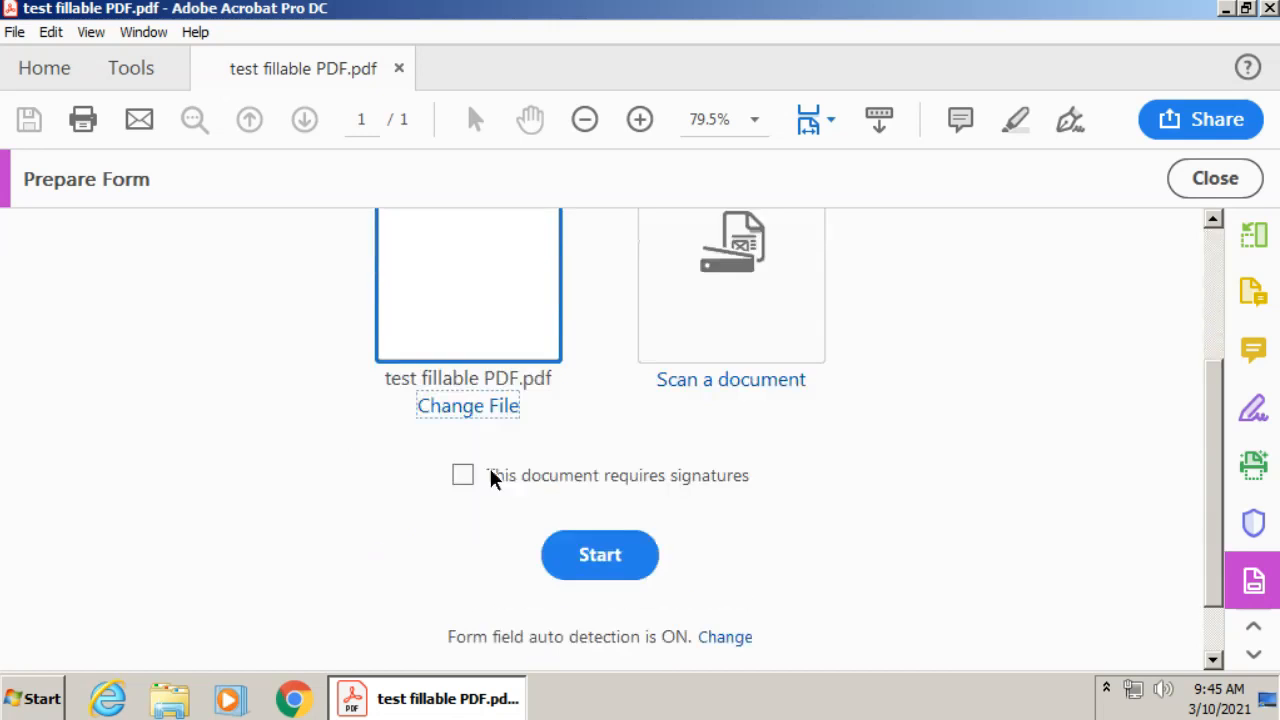
pyautogui.click(632, 563)
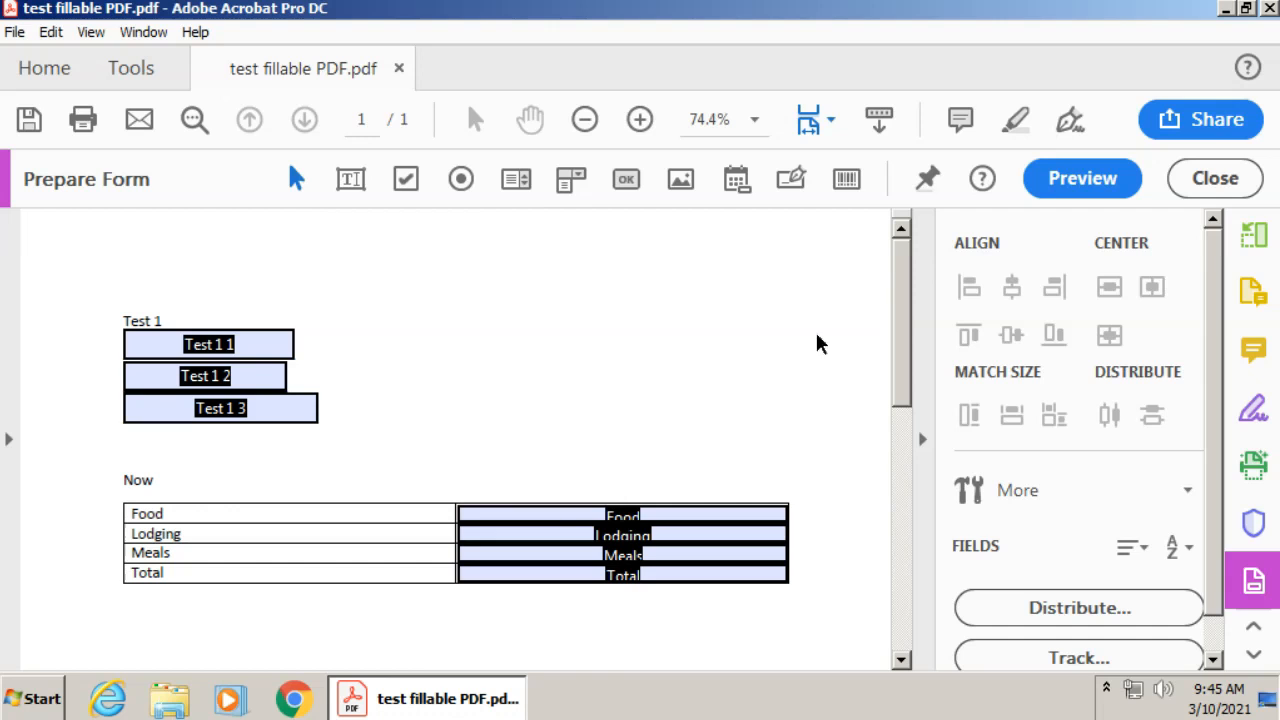
# Delete the Test 1 1 text field on the first line below the Test 1 heading.
pyautogui.click(256, 410)
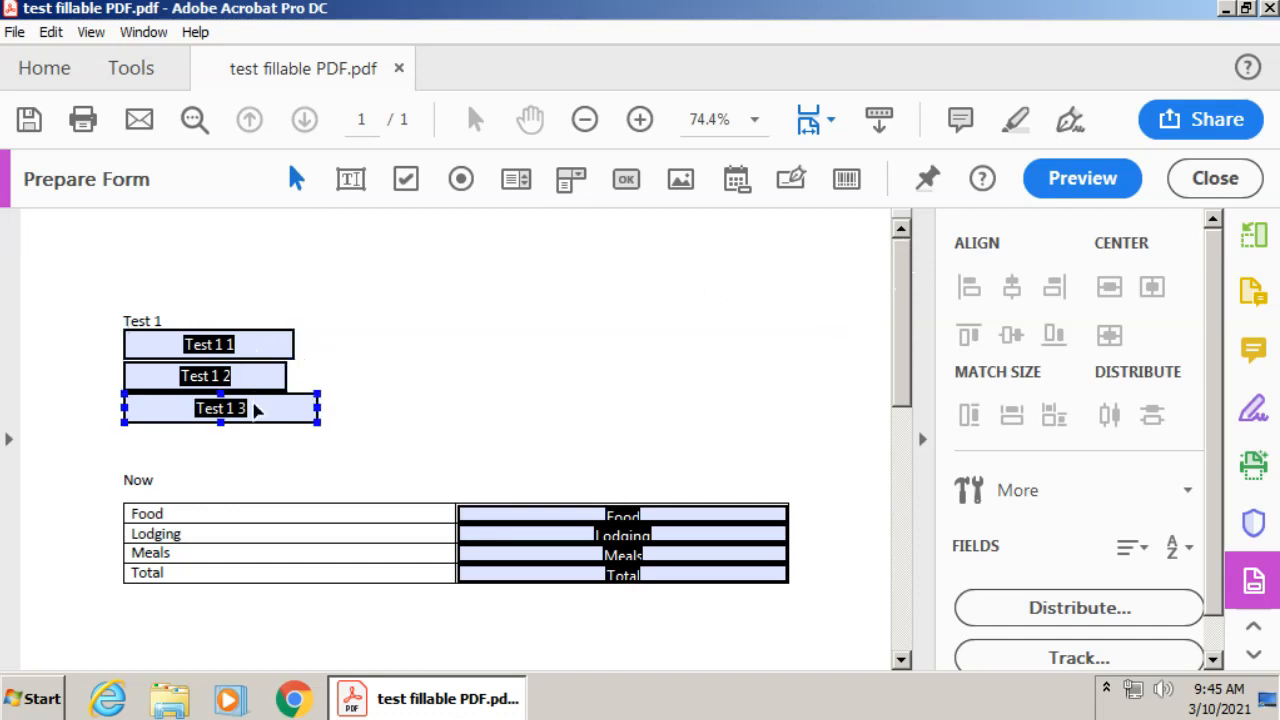
pyautogui.moveTo(903, 331)
pyautogui.mouseDown()
pyautogui.moveTo(914, 403)
pyautogui.moveTo(911, 443)
pyautogui.moveTo(897, 449)
pyautogui.moveTo(914, 317)
pyautogui.mouseUp()
pyautogui.click(755, 121)
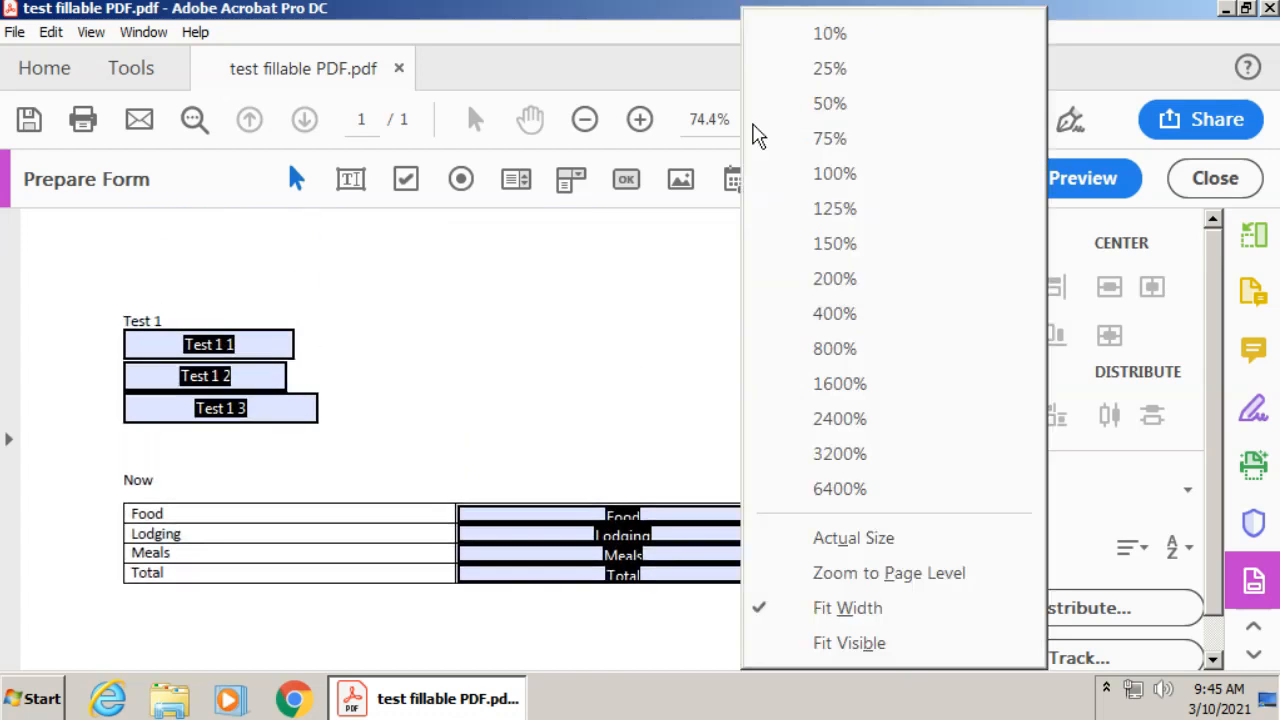
pyautogui.click(841, 106)
pyautogui.moveTo(905, 340); pyautogui.dragTo(903, 310)
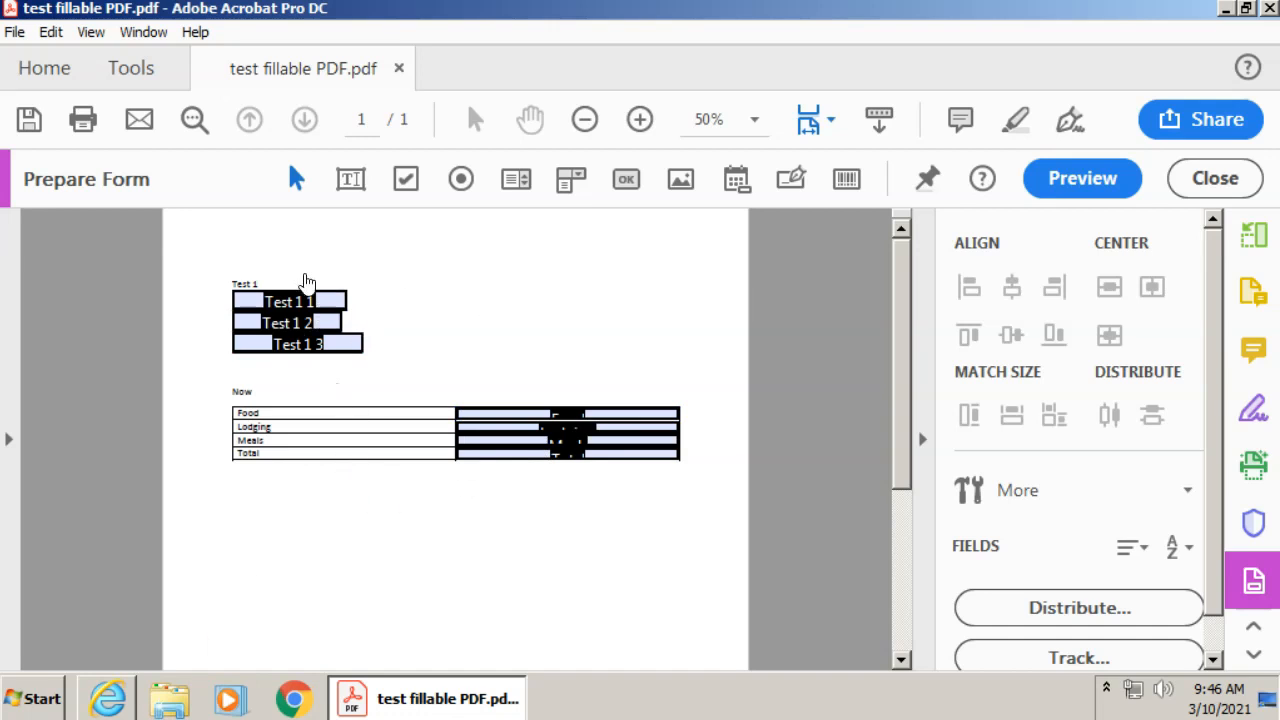
pyautogui.click(336, 298)
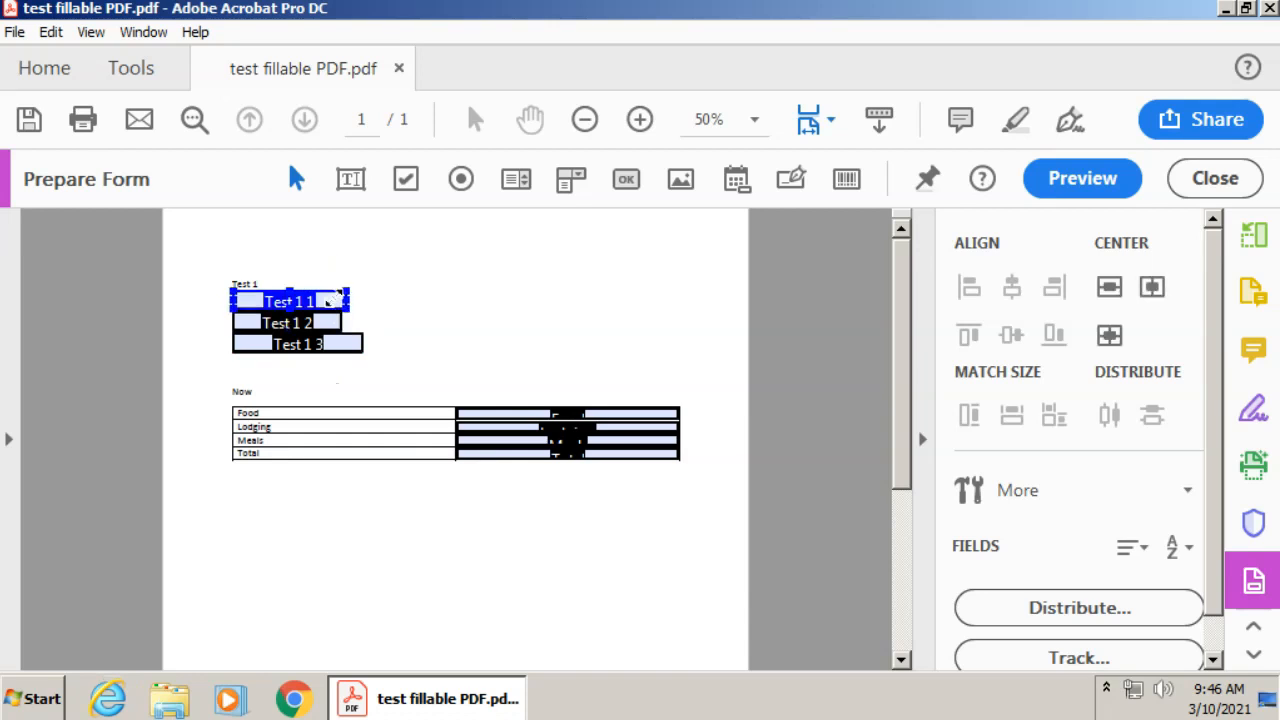
pyautogui.press('Delete')
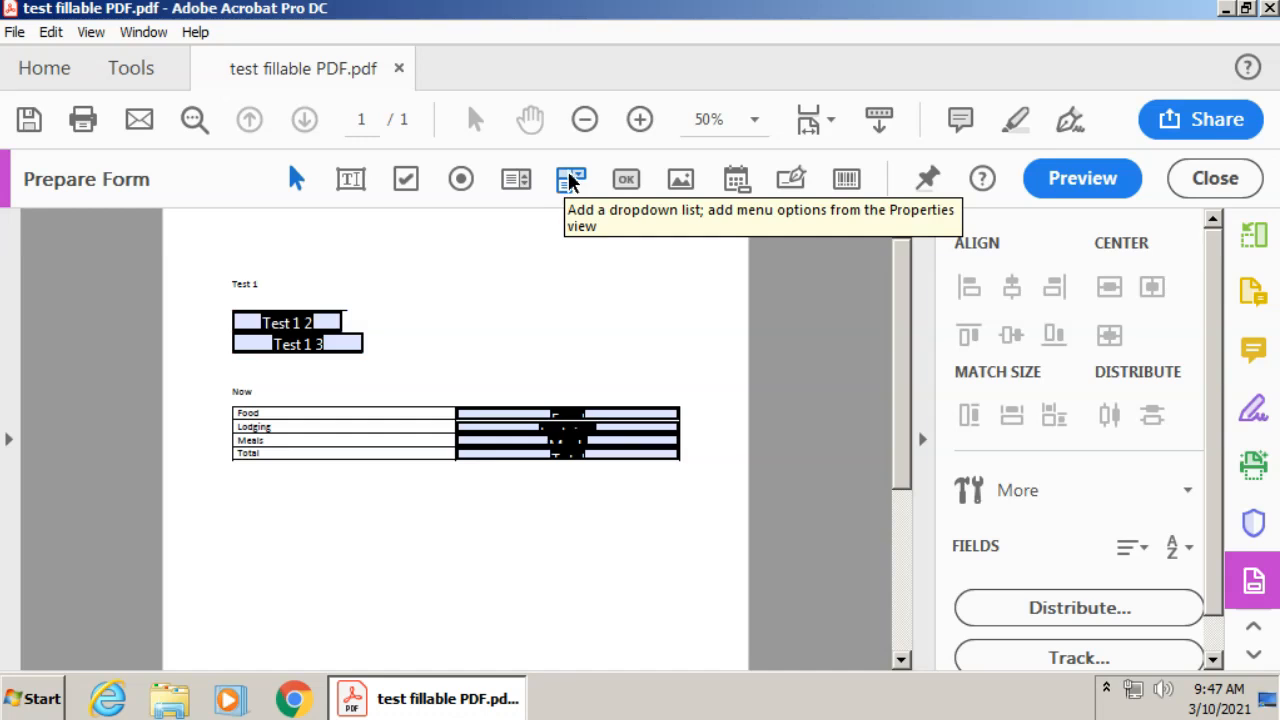
# Add a dropdown field and fit it on the first line below the Test 1 heading, about 1.65 by 0.3 in.
pyautogui.click(570, 181)
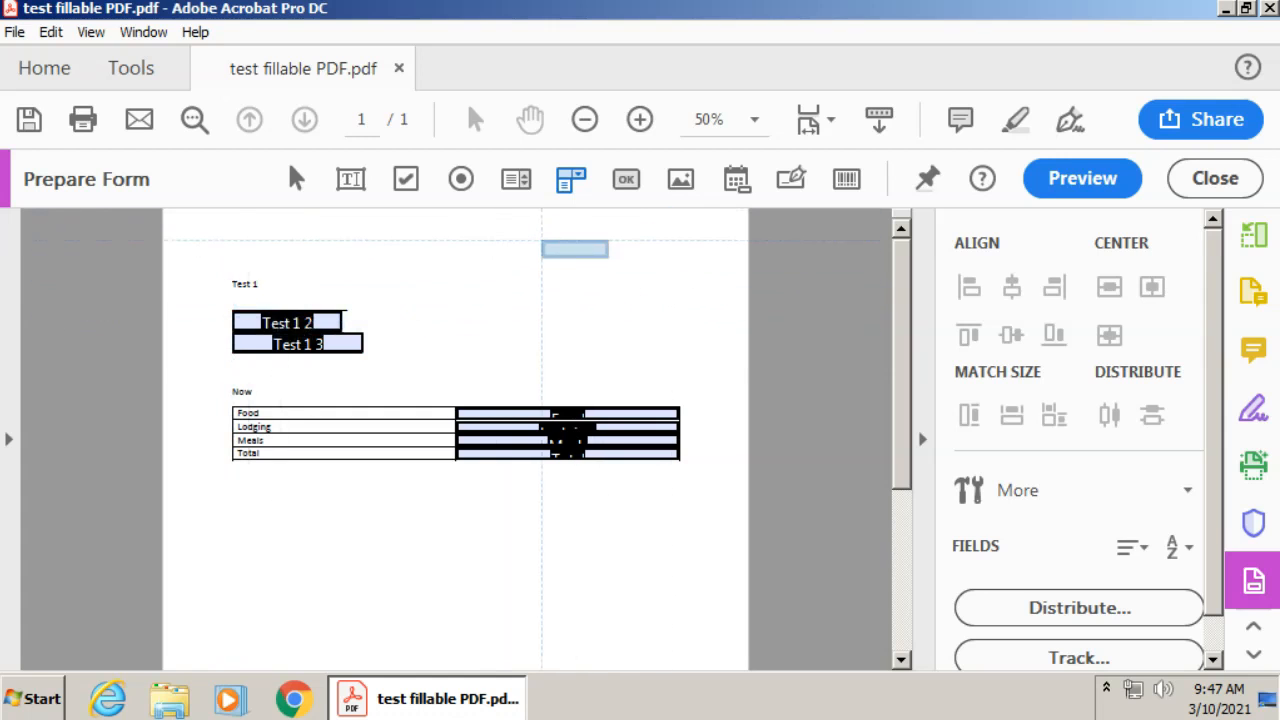
pyautogui.click(538, 241)
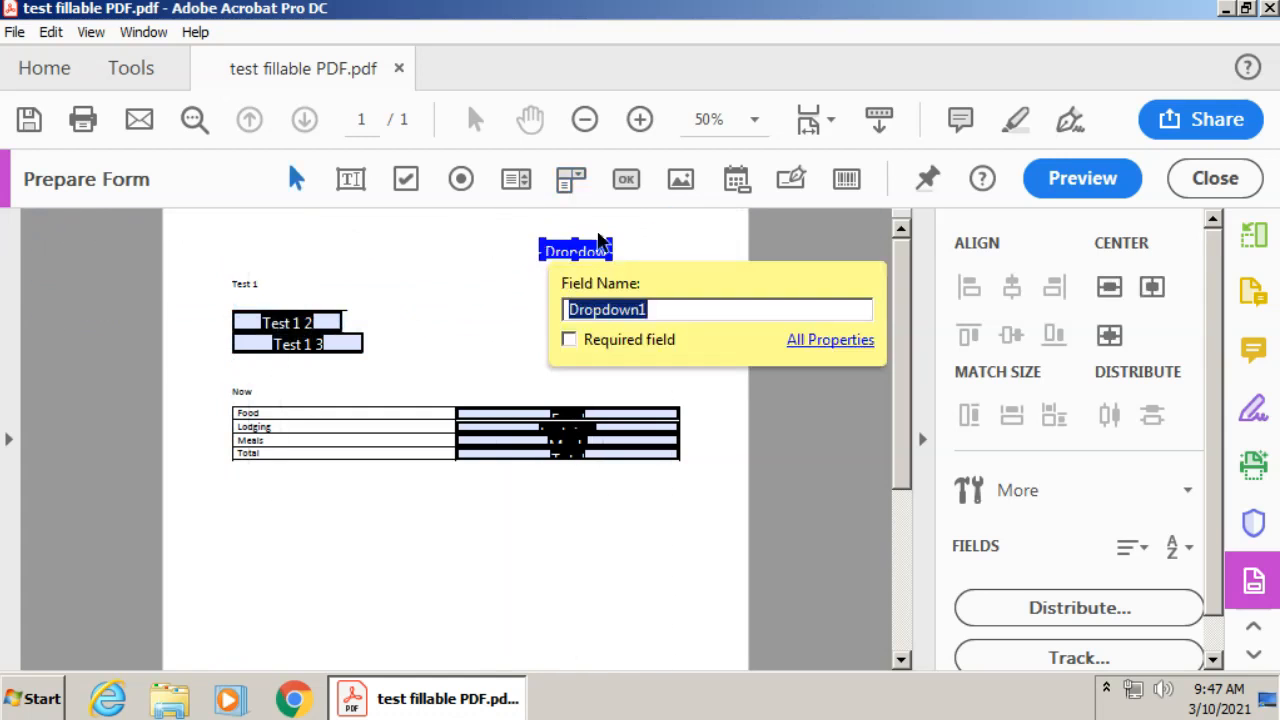
pyautogui.click(585, 250)
pyautogui.moveTo(367, 305); pyautogui.dragTo(338, 298)
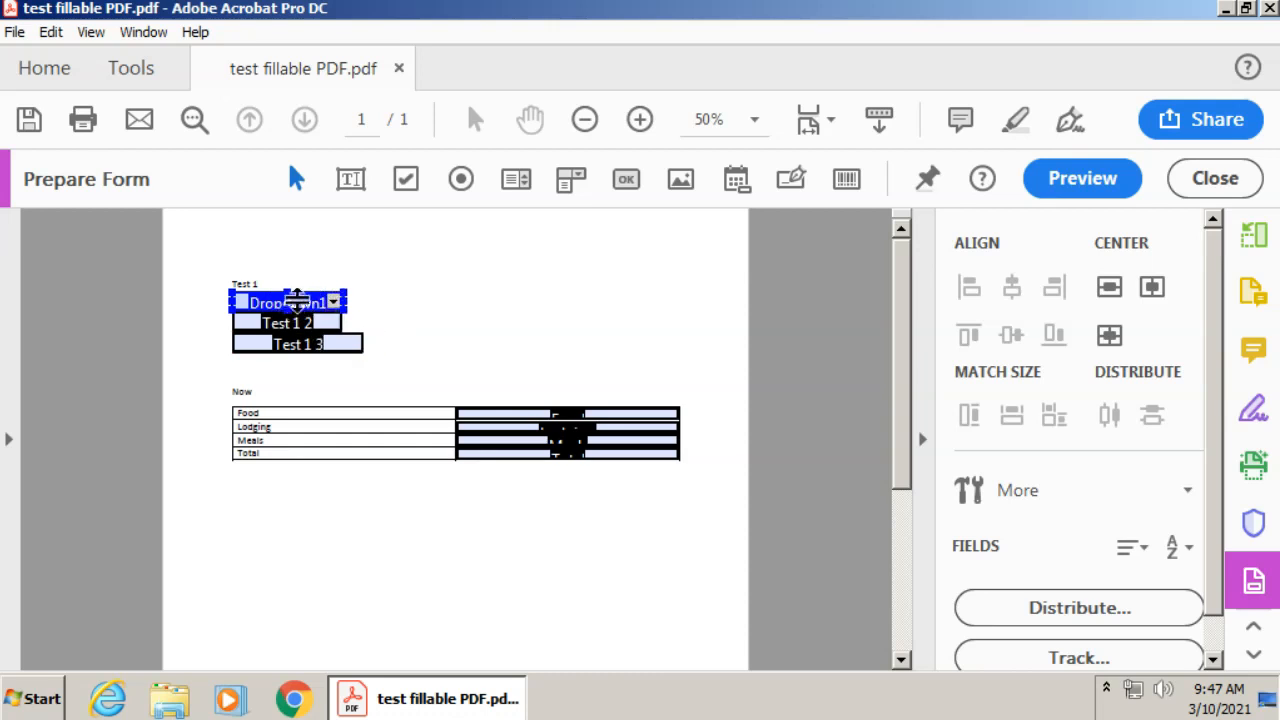
# Open the new dropdown field's properties and name the field Semester.
pyautogui.rightClick(297, 301)
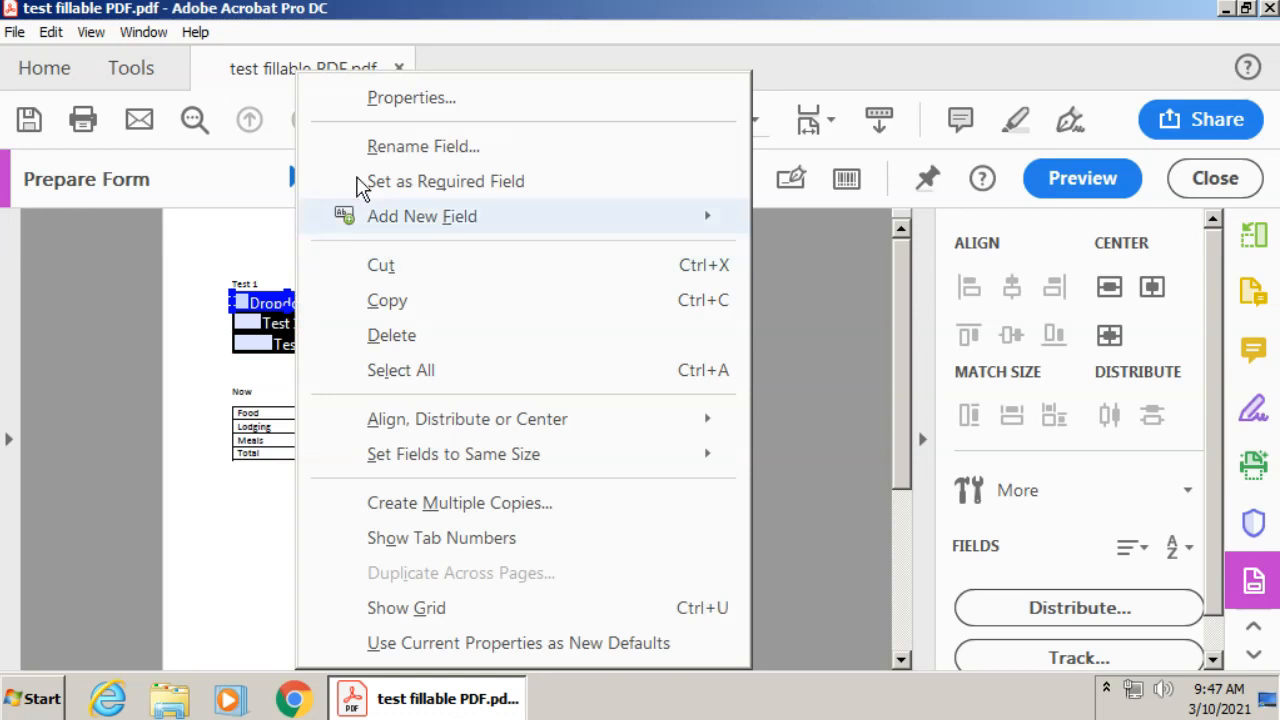
pyautogui.click(428, 100)
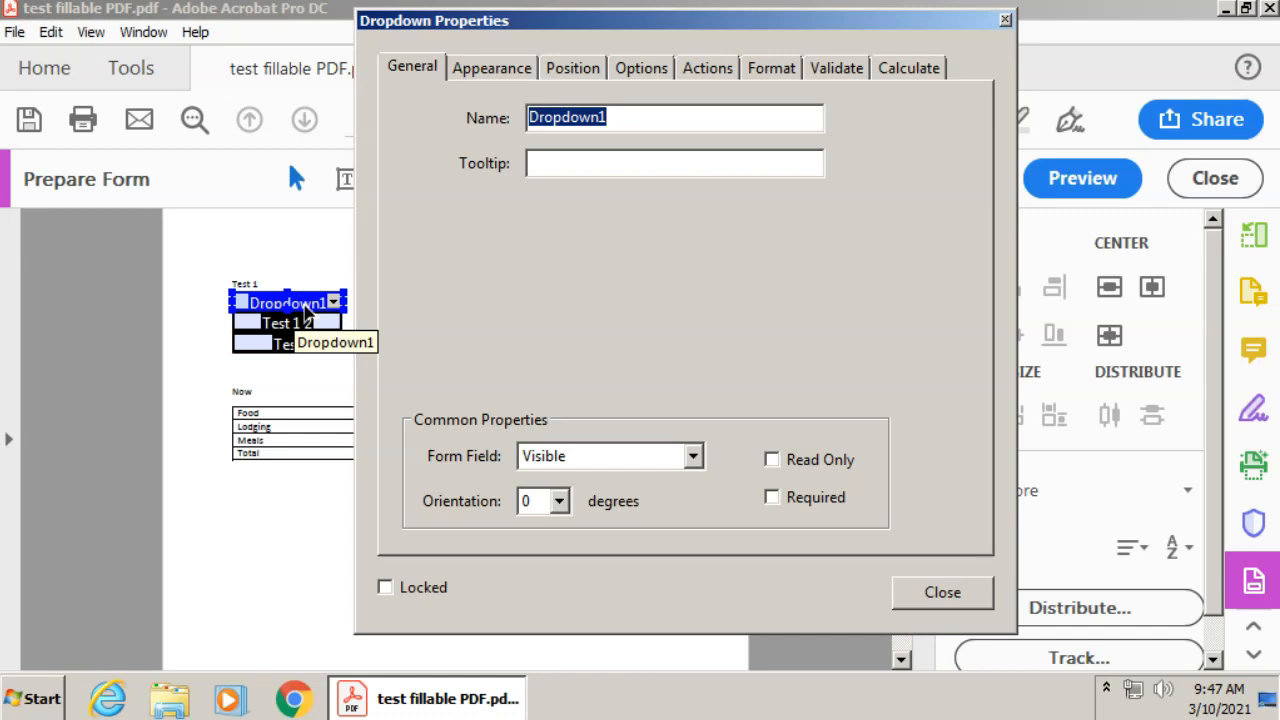
pyautogui.write('Semester')
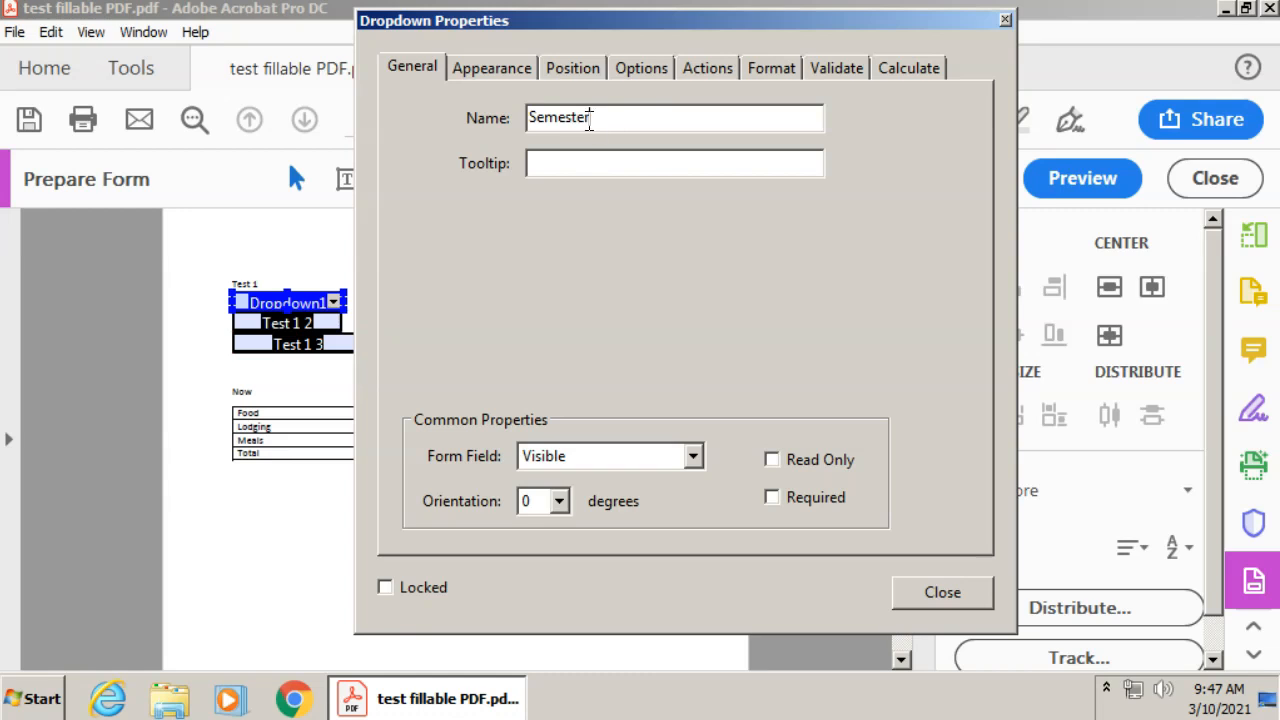
# Set the dropdown's tooltip to "Select the current semester" and mark the field as required.
pyautogui.click(643, 165)
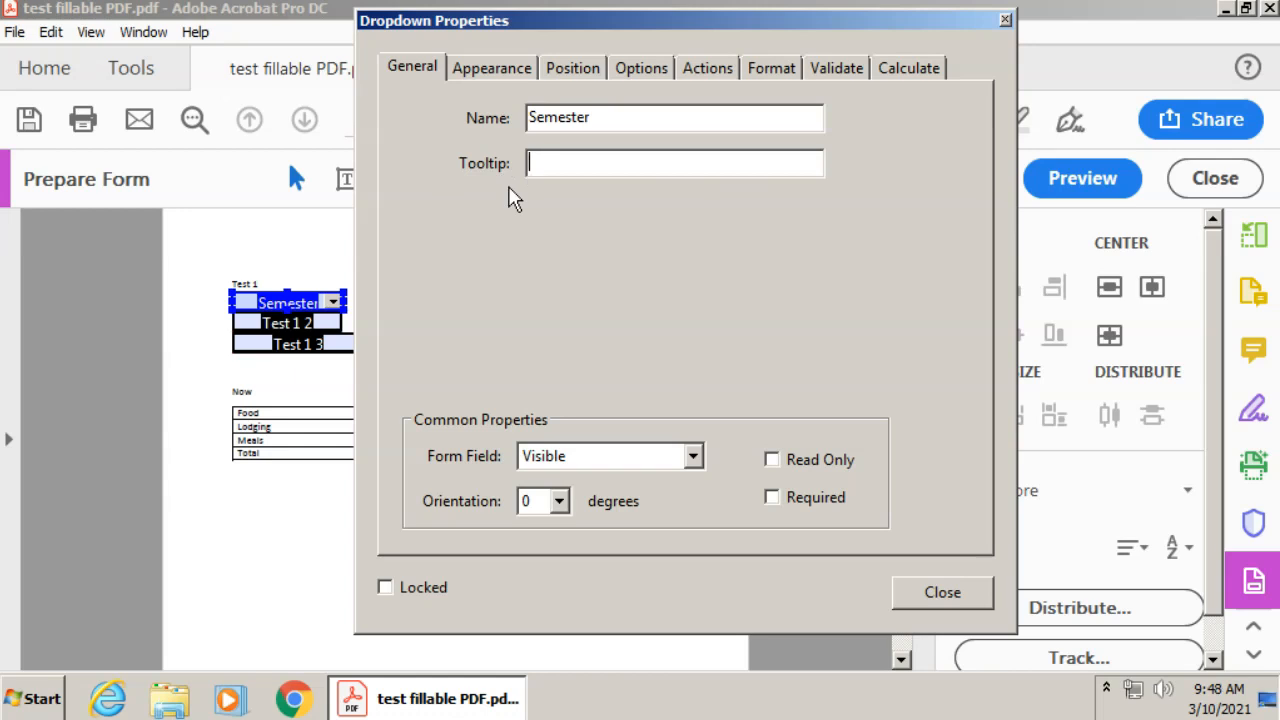
pyautogui.write('Select the current semeste')
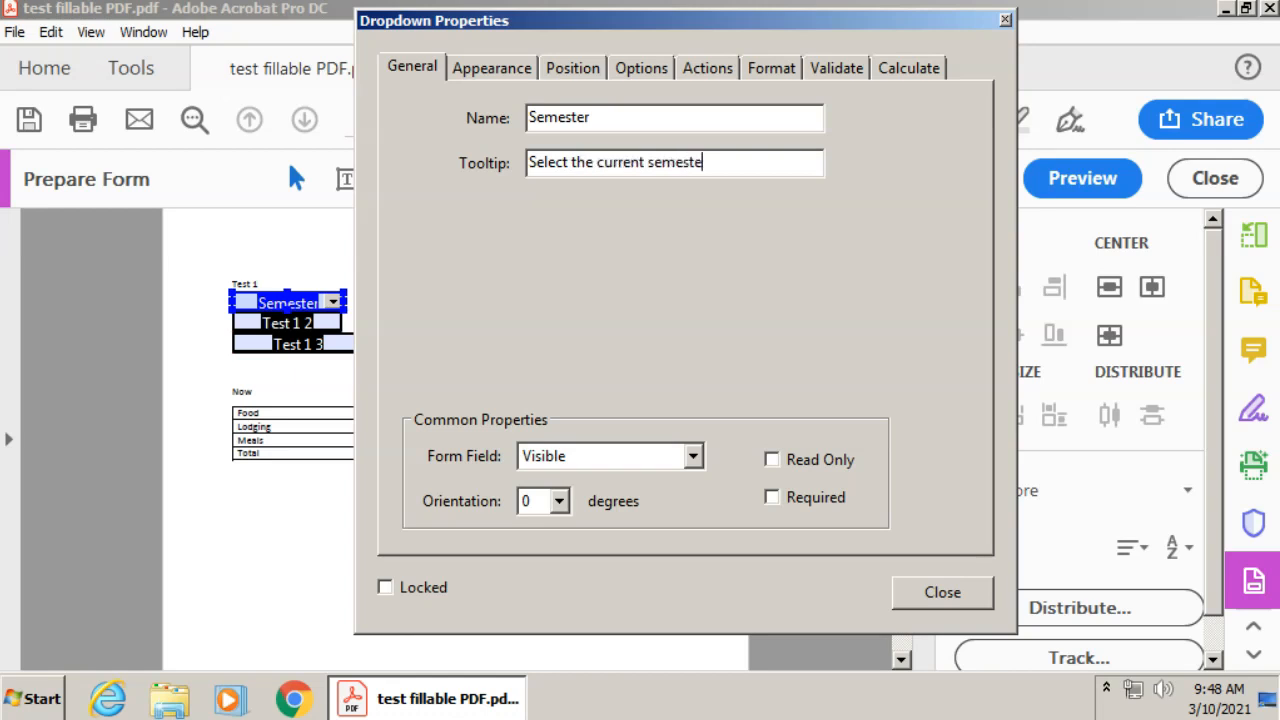
pyautogui.write('r')
pyautogui.click(772, 498)
# Review the Semester dropdown's appearance and position settings and open its item list options.
pyautogui.click(490, 70)
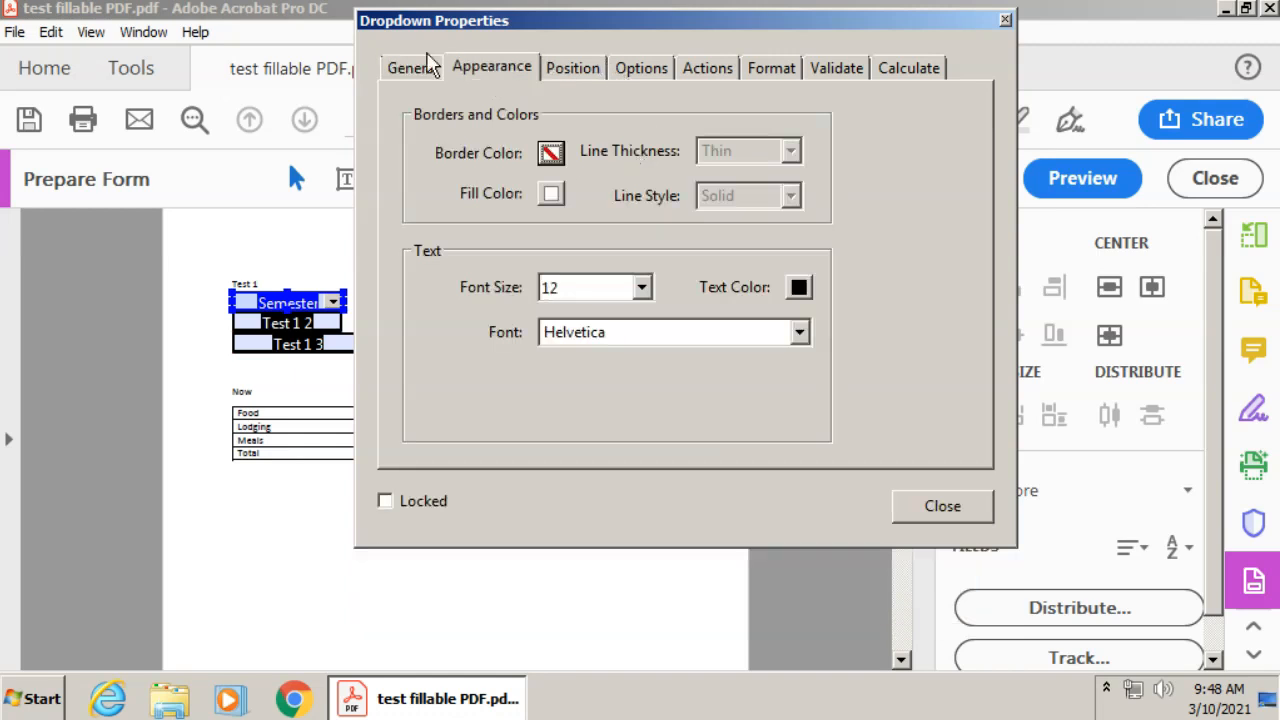
pyautogui.click(574, 69)
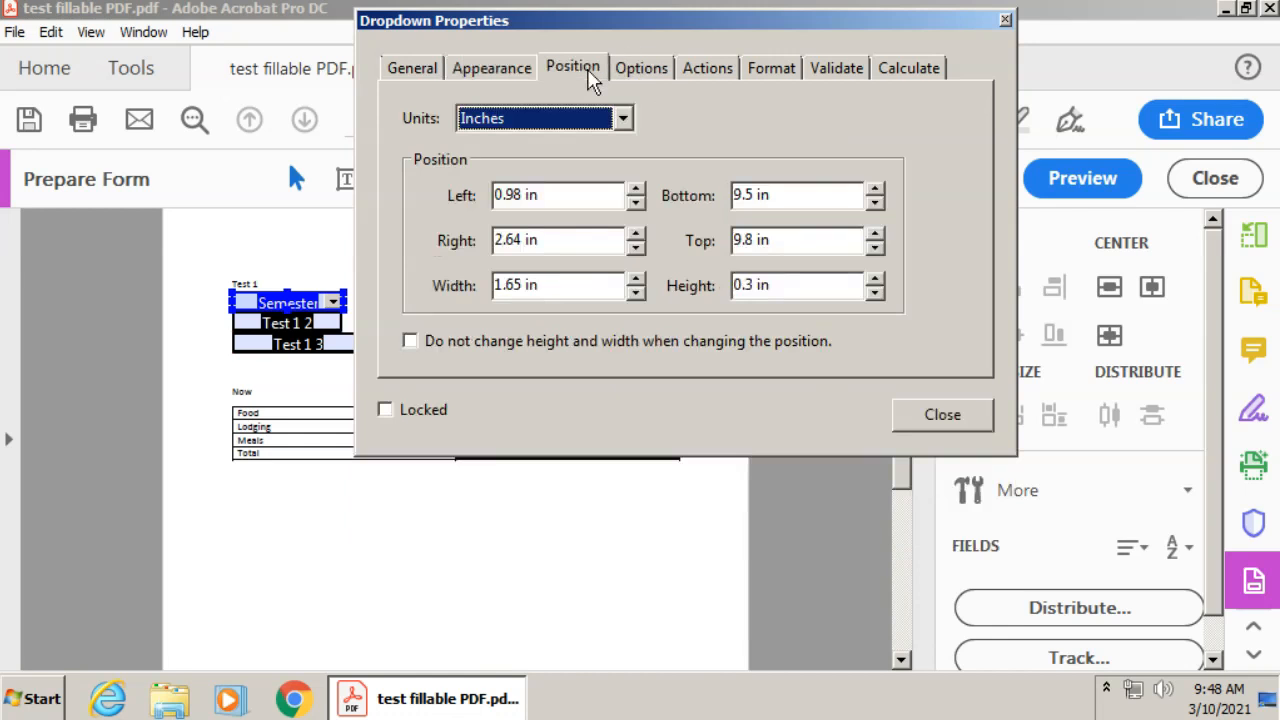
pyautogui.click(661, 72)
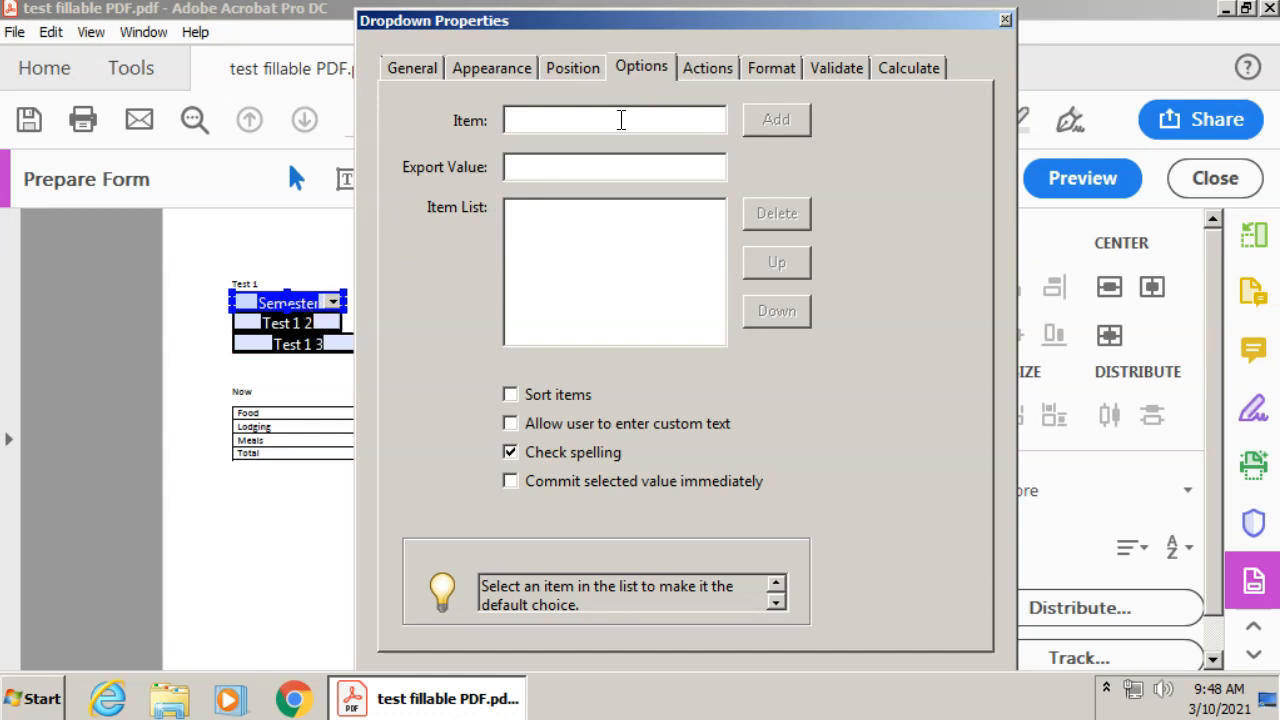
# Add the items Fall 2020 and Spring 2021 to the Semester dropdown's item list.
pyautogui.write('Fall 2020')
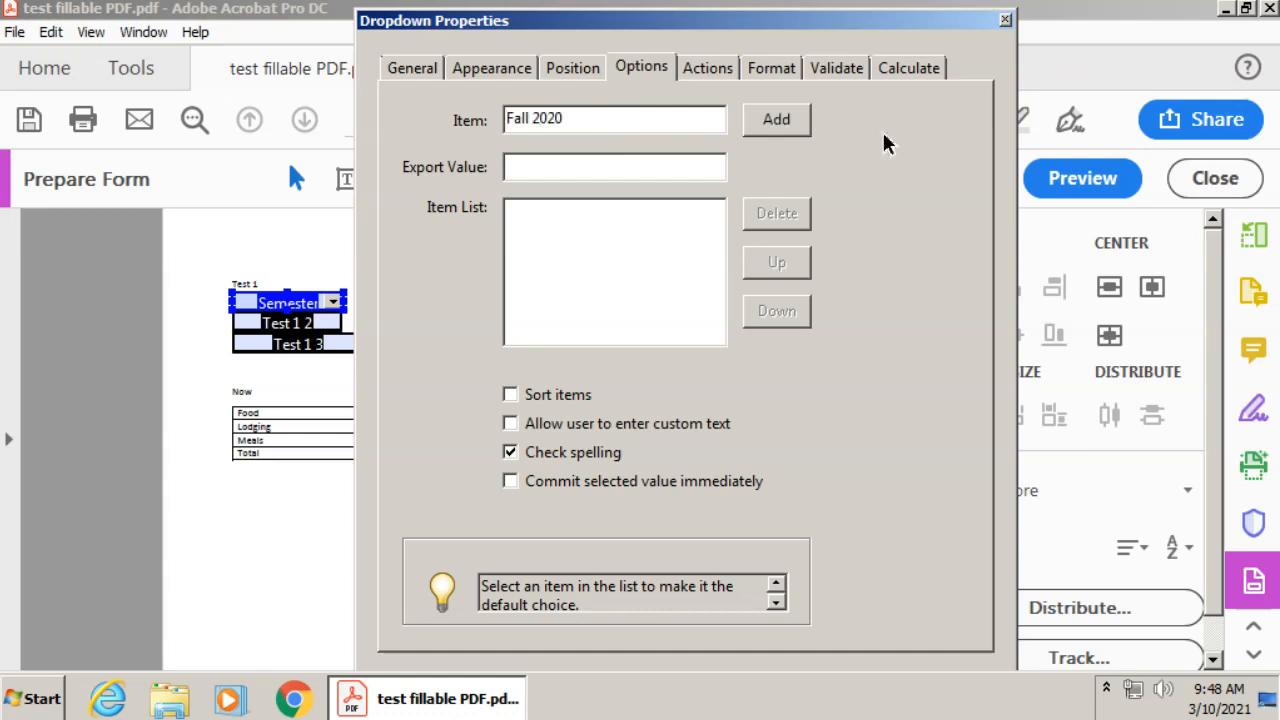
pyautogui.click(777, 120)
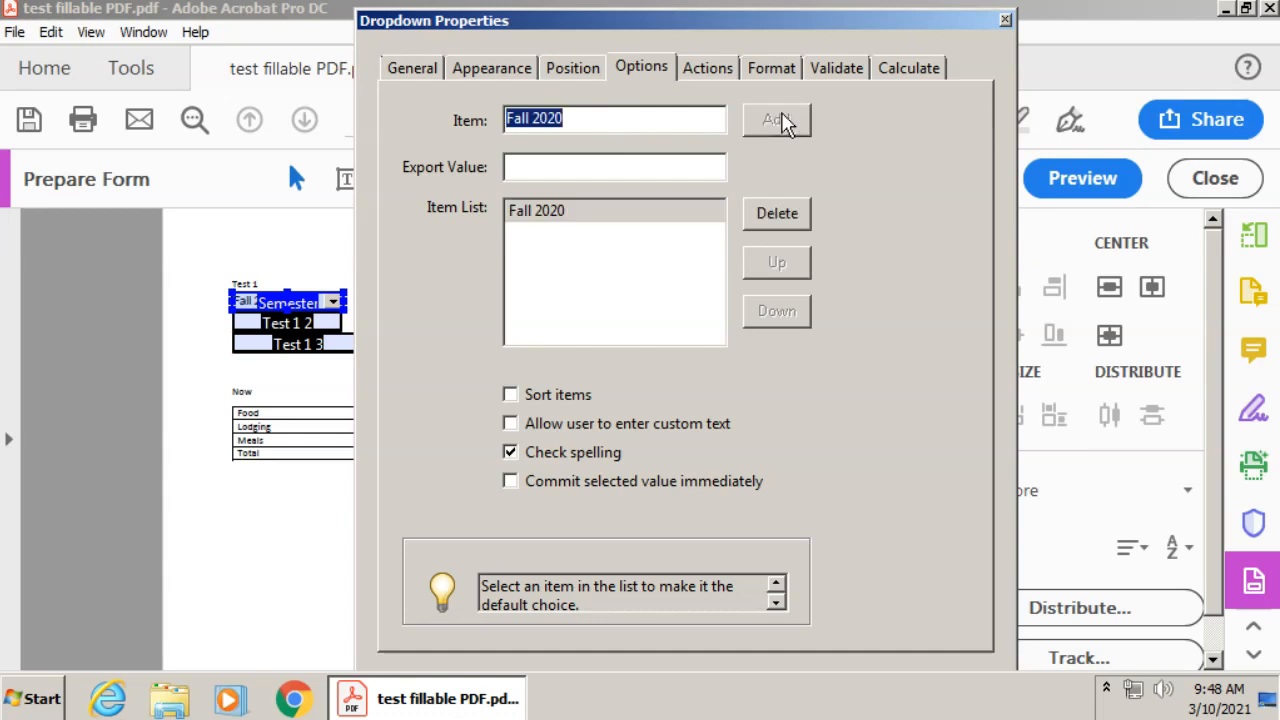
pyautogui.click(613, 121)
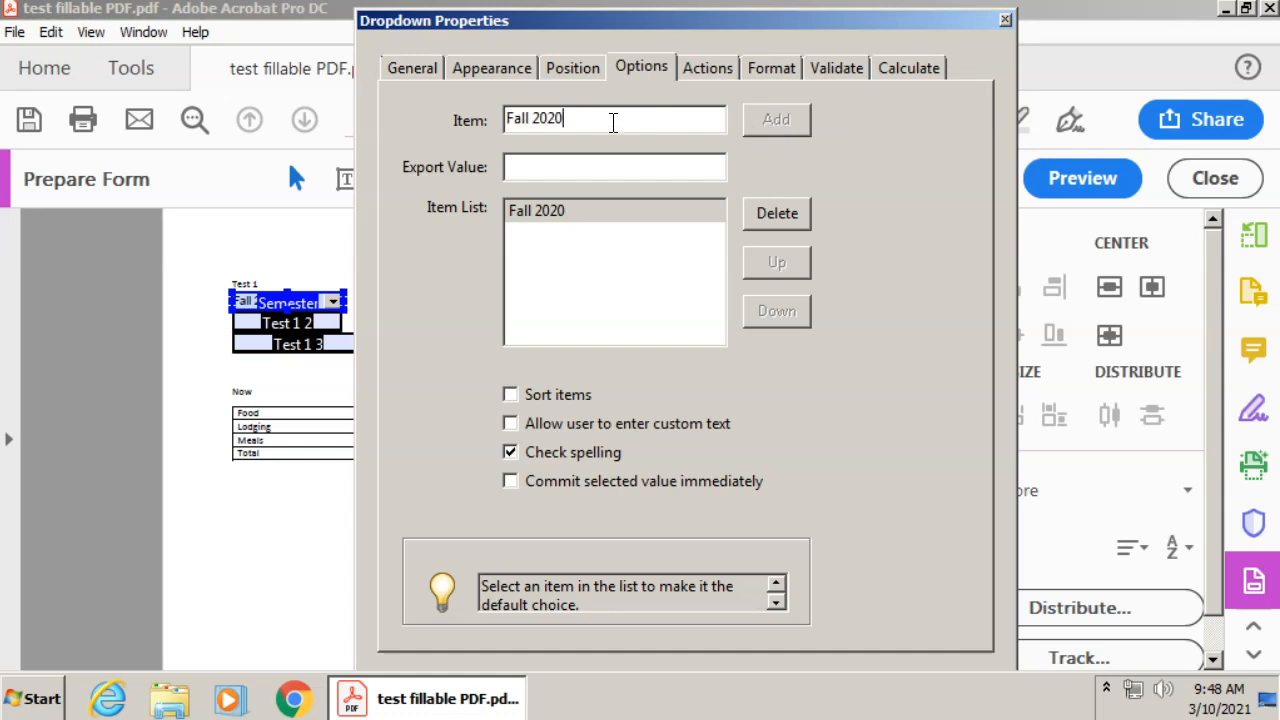
pyautogui.press('BackSpace')
pyautogui.write('1')
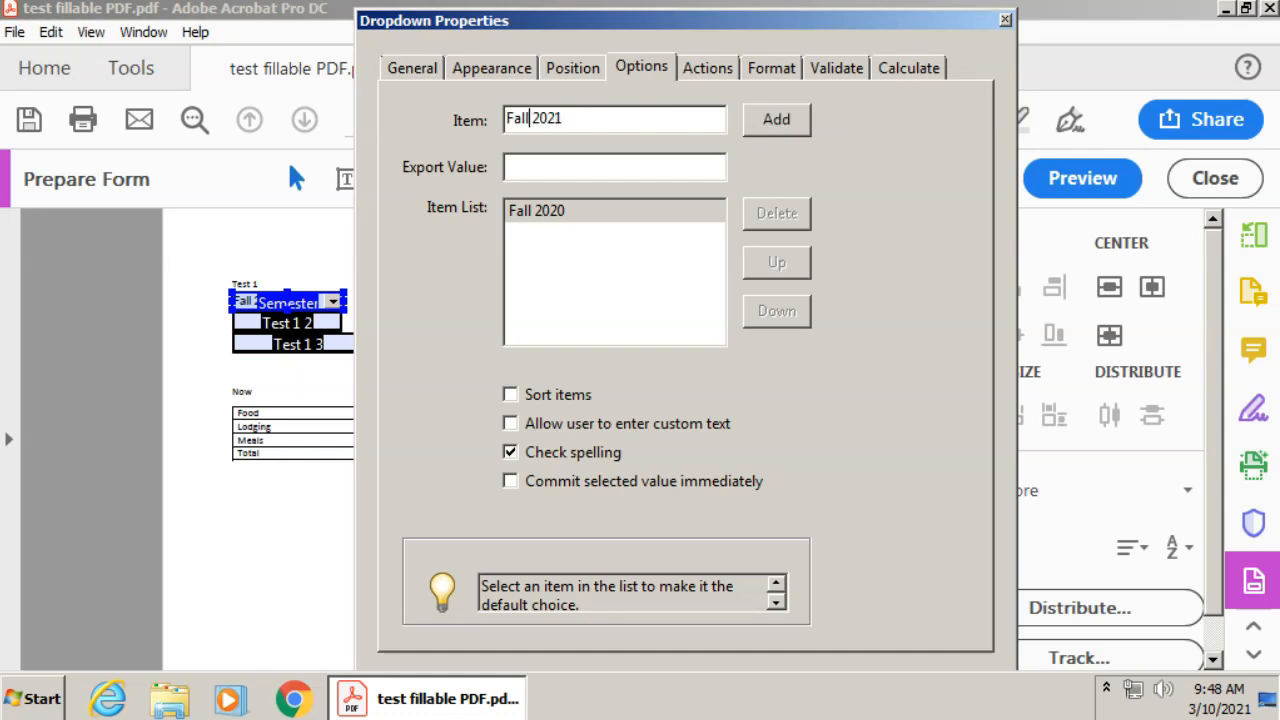
pyautogui.press('BackSpace')
pyautogui.press('BackSpace')
pyautogui.press('BackSpace')
pyautogui.press('BackSpace')
pyautogui.write('Spring')
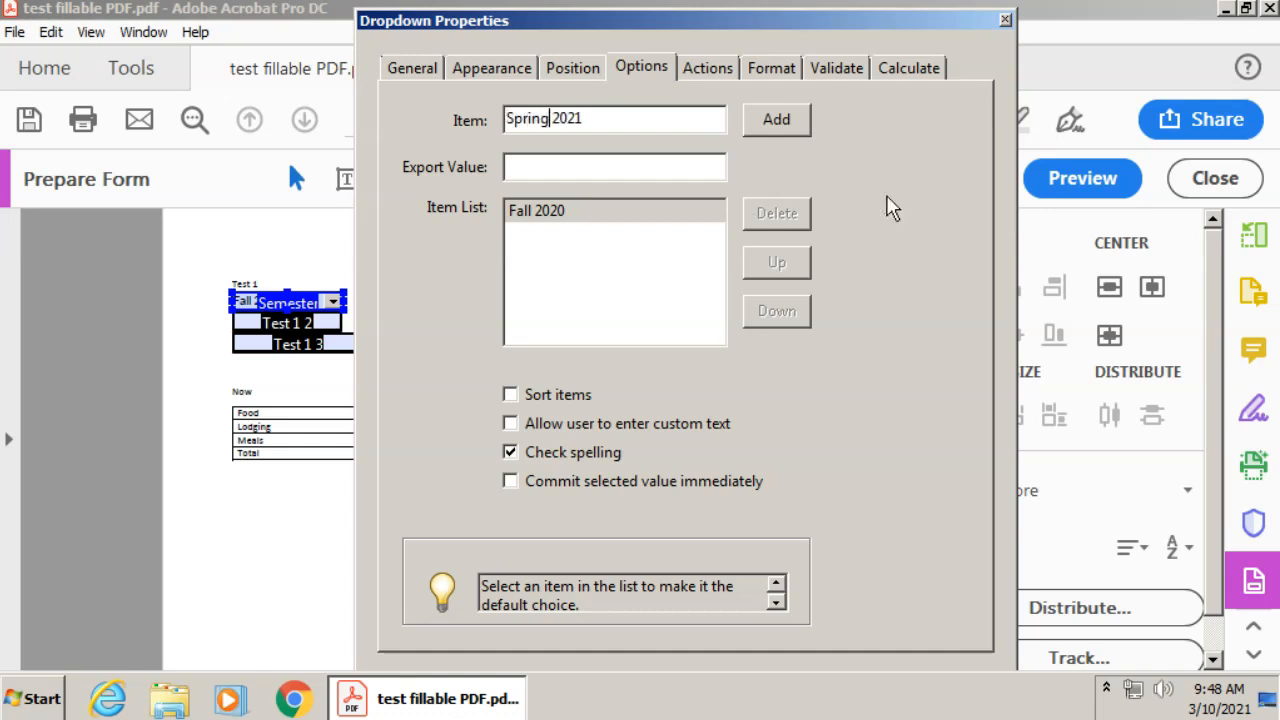
pyautogui.click(789, 119)
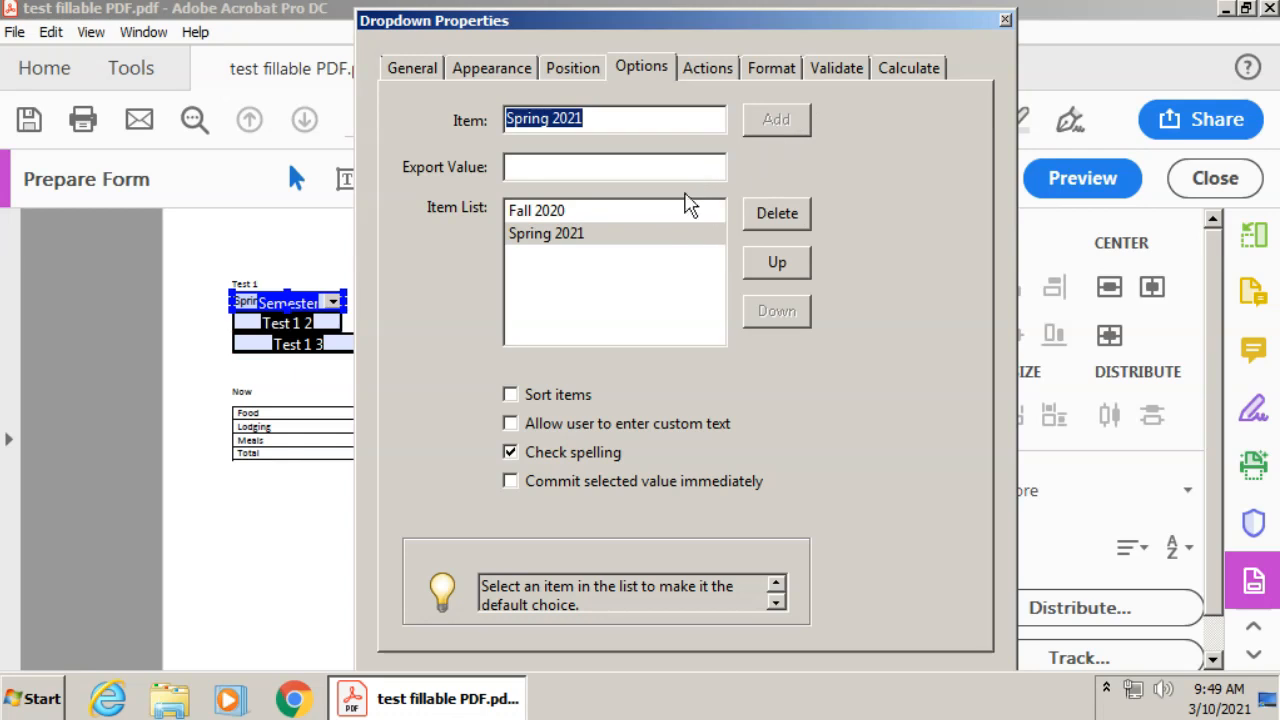
# Try allowing custom text for the Semester dropdown, turn it off again, and close the field's properties.
pyautogui.click(510, 424)
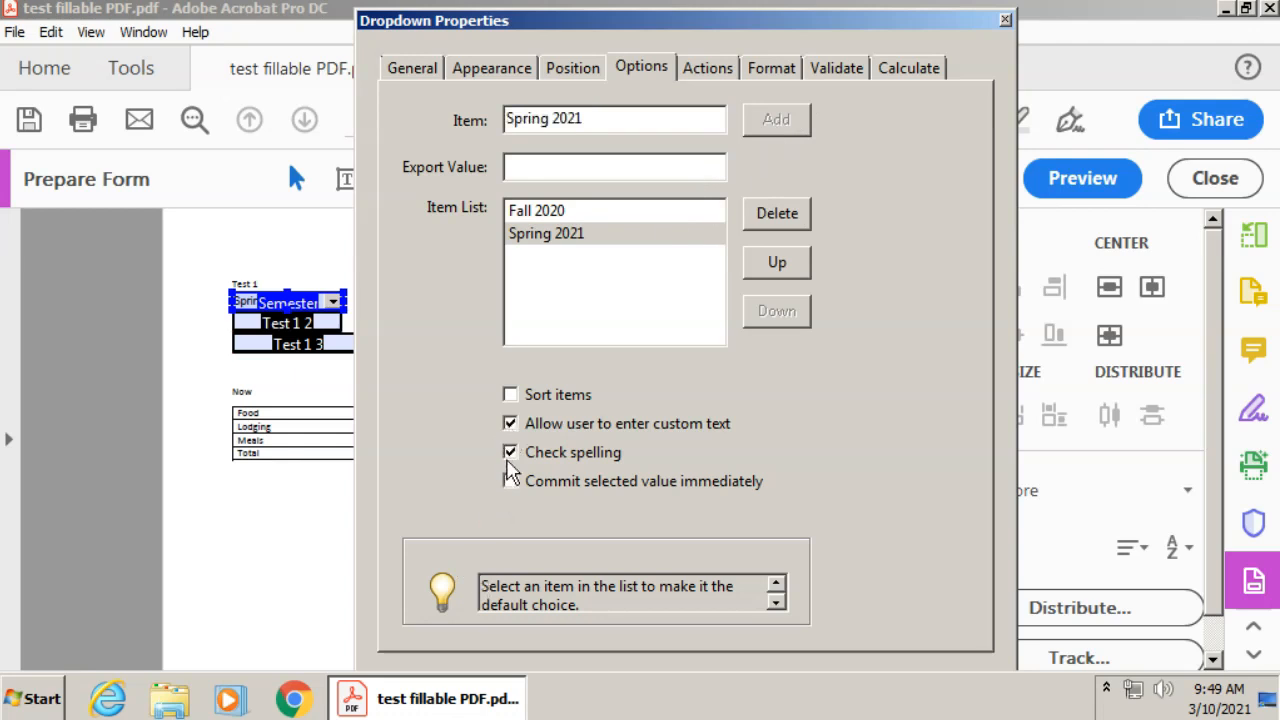
pyautogui.click(510, 424)
pyautogui.moveTo(790, 27); pyautogui.dragTo(782, 17)
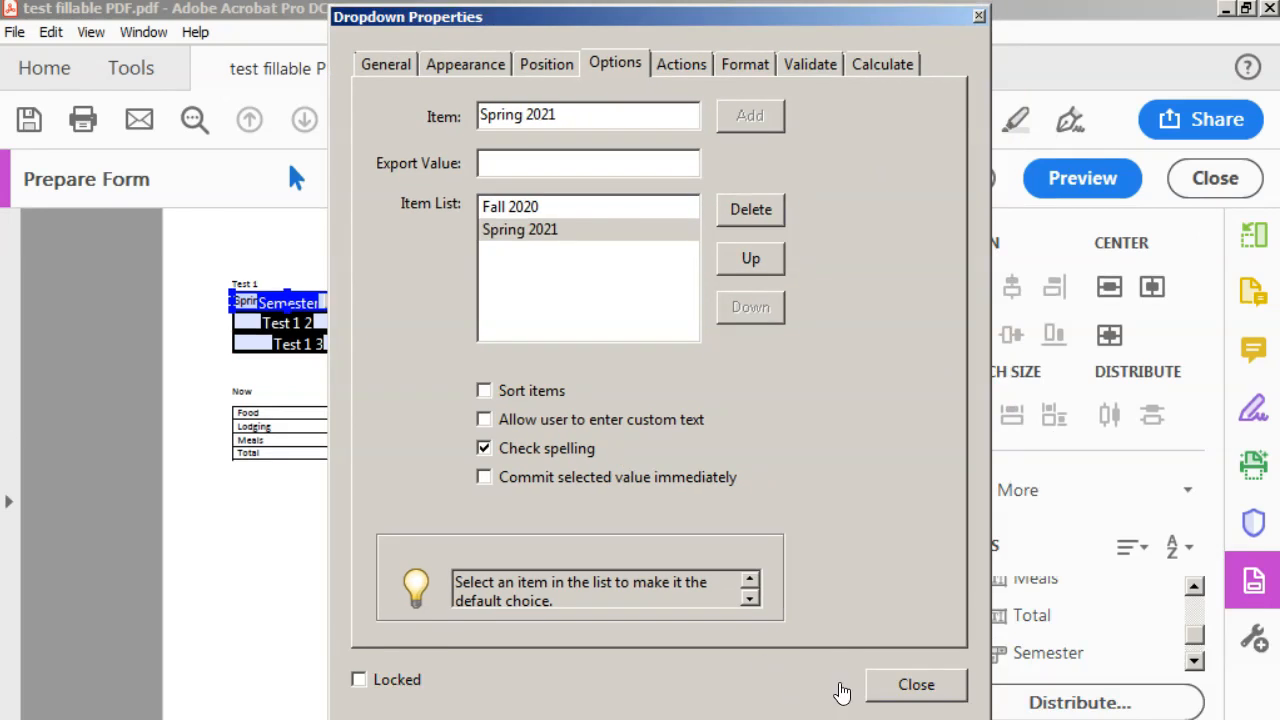
pyautogui.click(916, 686)
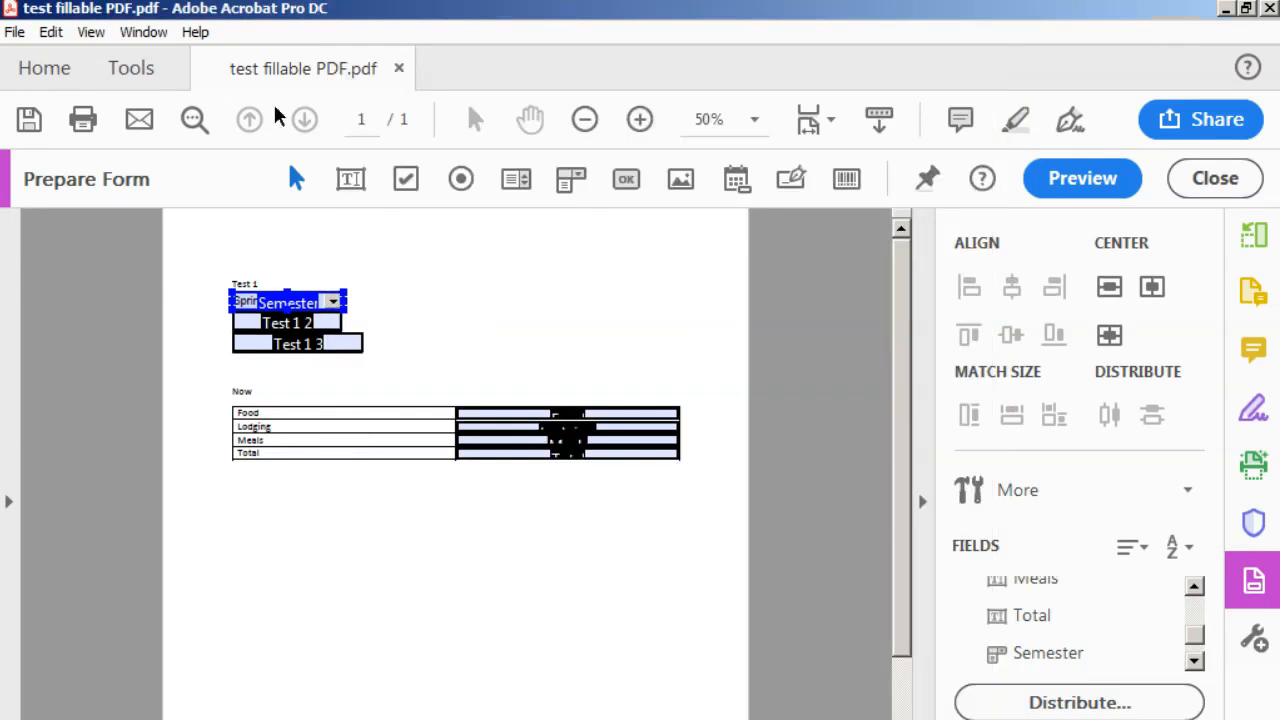
pyautogui.click(279, 307)
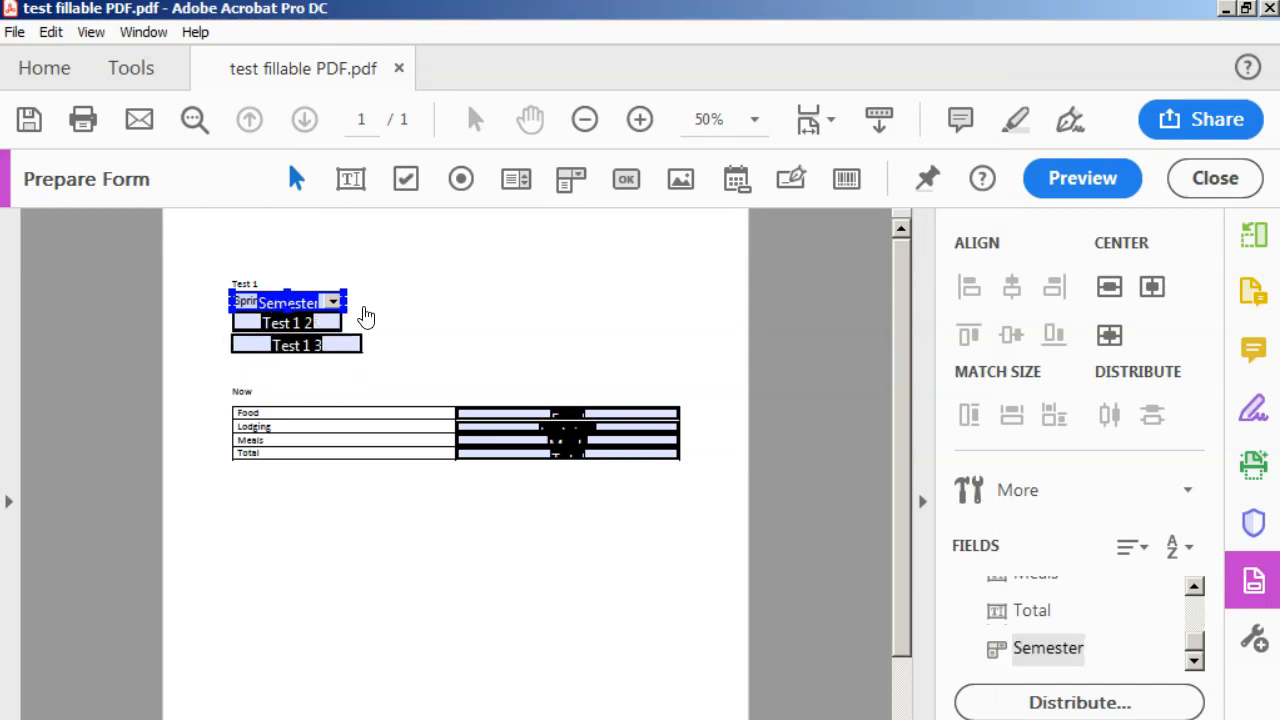
pyautogui.click(489, 311)
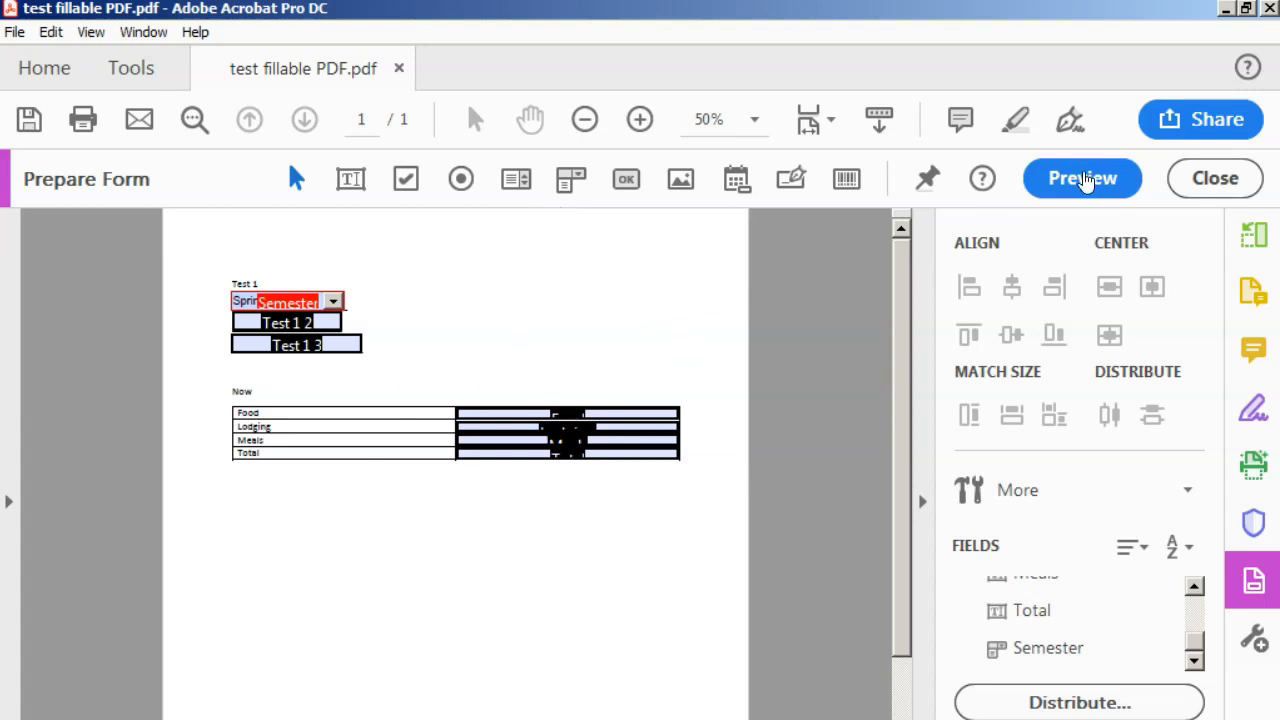
# Preview the form and fill in "Test" for Food and "By writing in it!" for Lodging.
pyautogui.click(1116, 186)
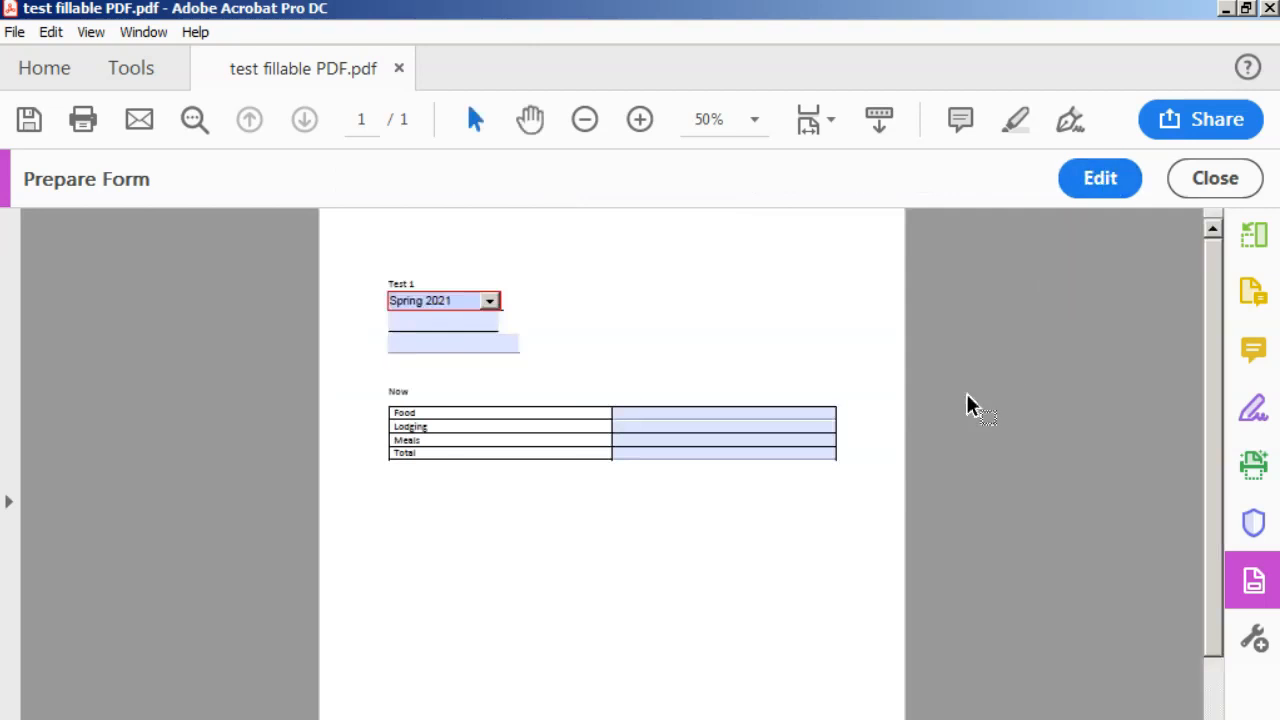
pyautogui.click(695, 413)
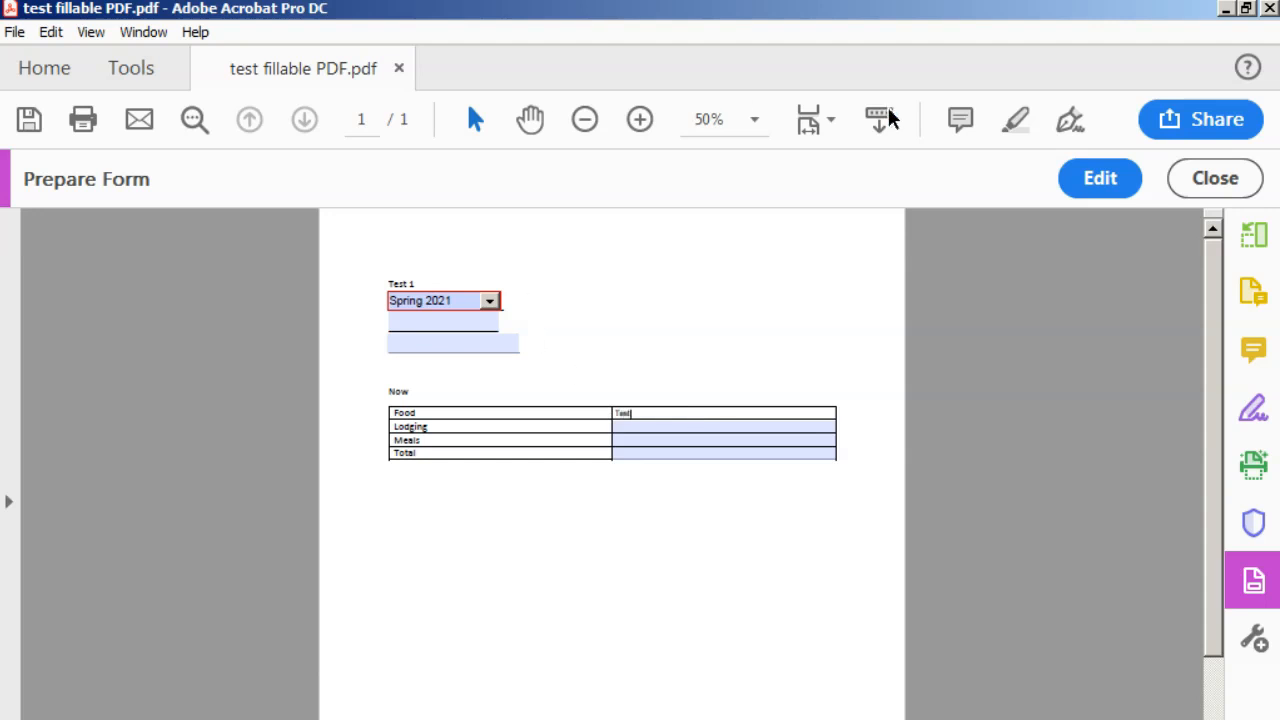
pyautogui.click(762, 120)
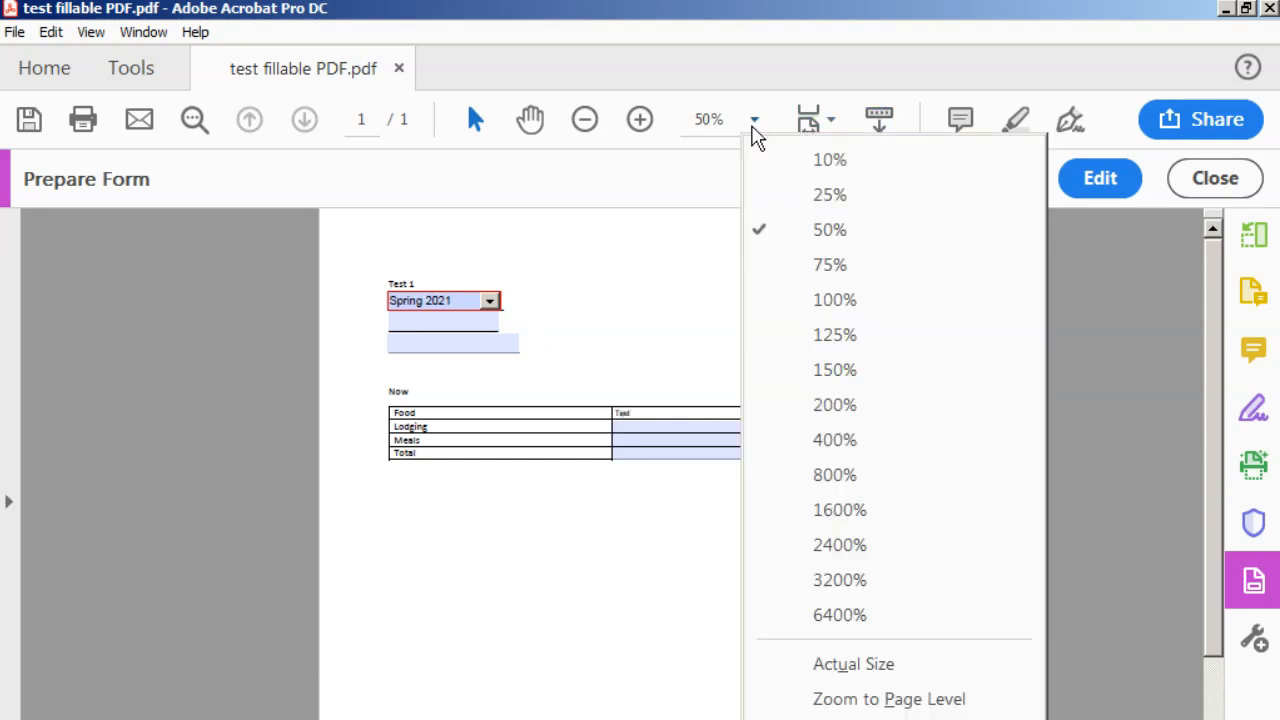
pyautogui.click(825, 305)
pyautogui.scroll(-3, 812, 414)
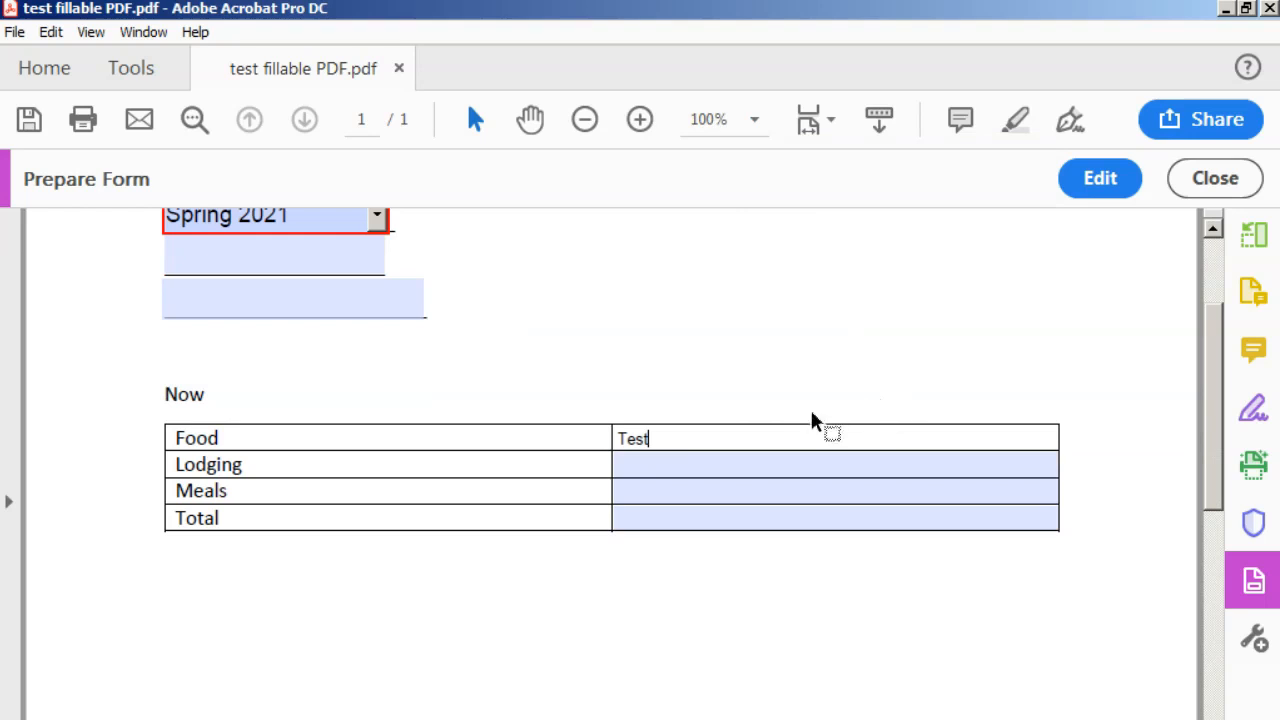
pyautogui.click(681, 466)
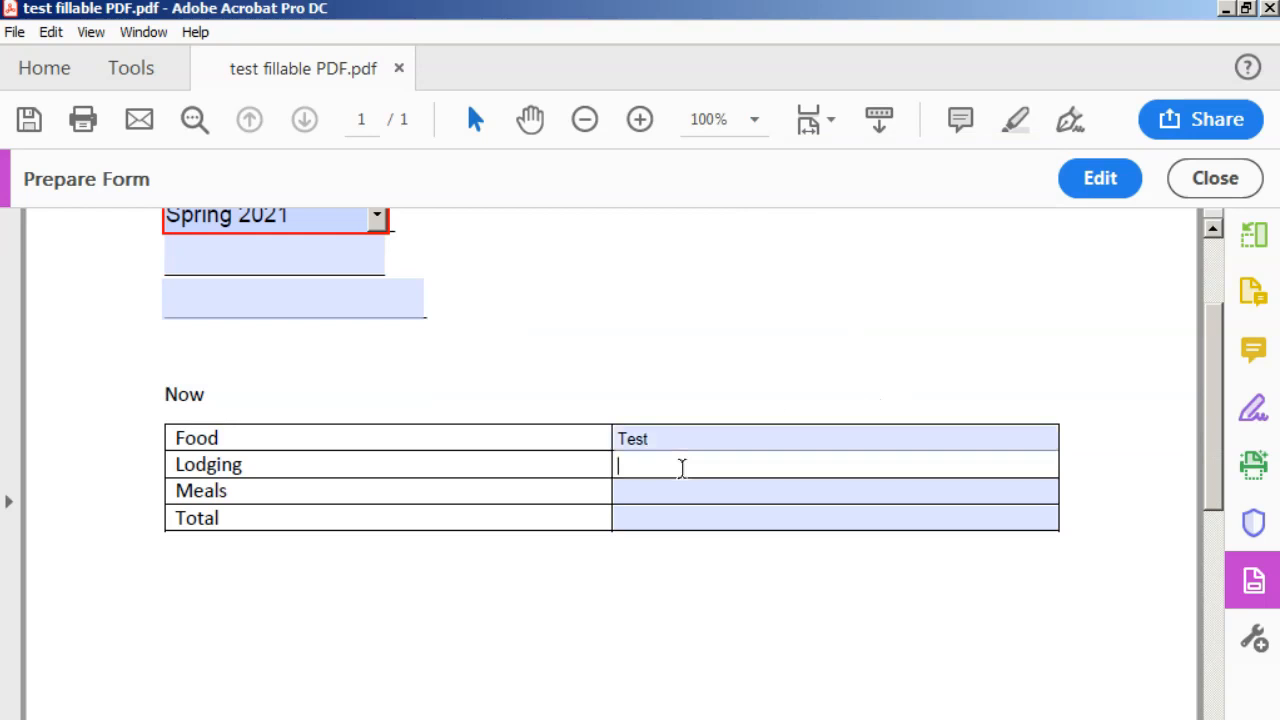
pyautogui.write('By writing in it!')
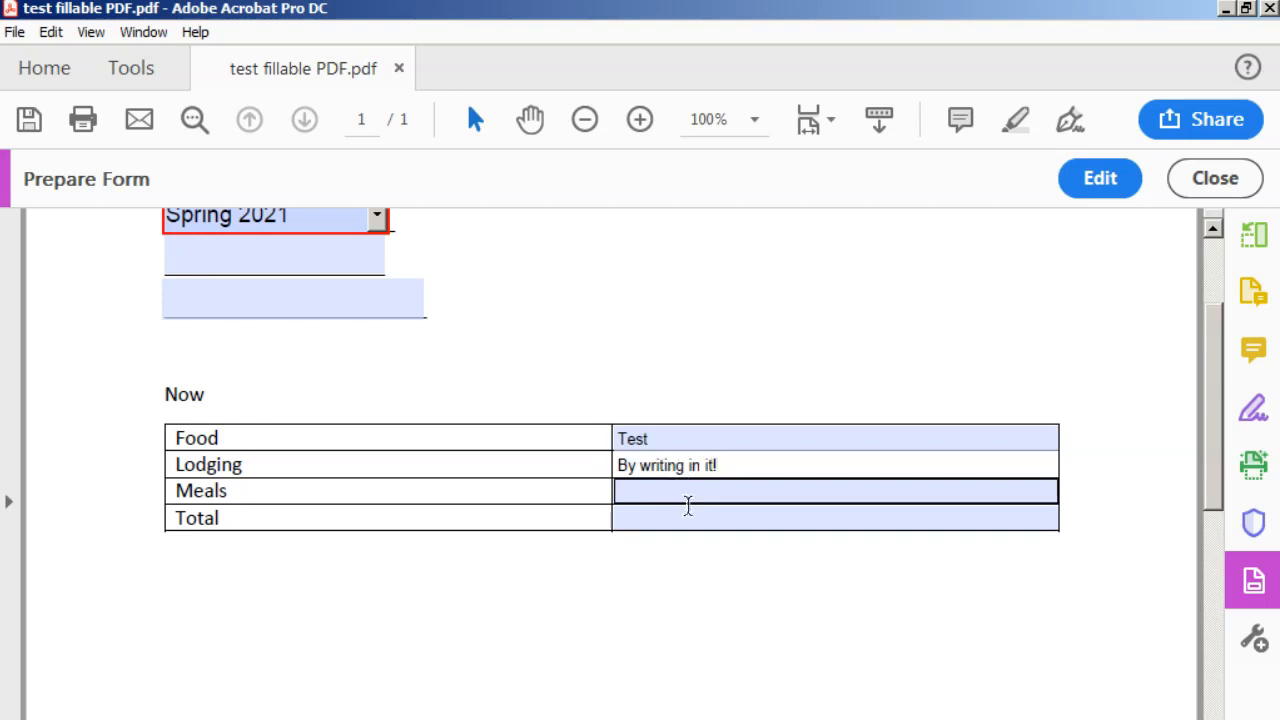
pyautogui.click(689, 514)
# Choose Fall 2020 in the Semester dropdown under the Test 1 heading.
pyautogui.scroll(3, 734, 472)
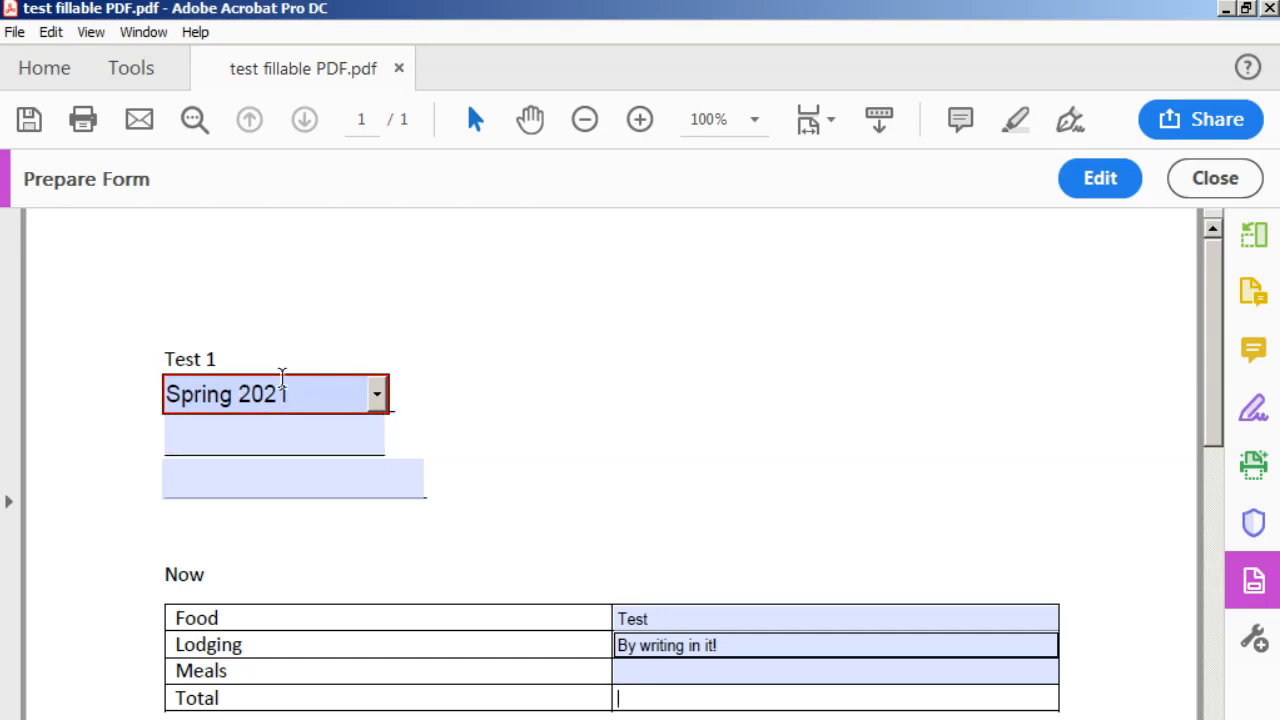
pyautogui.click(378, 394)
pyautogui.click(337, 432)
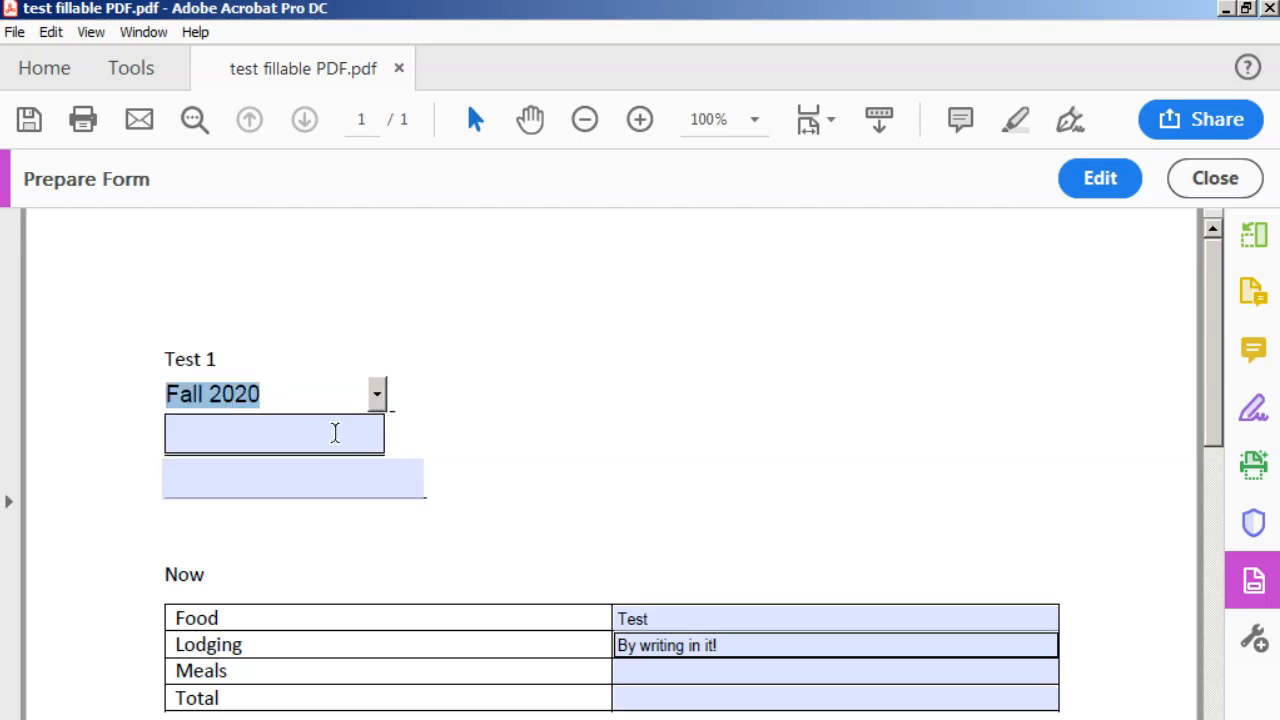
pyautogui.click(548, 446)
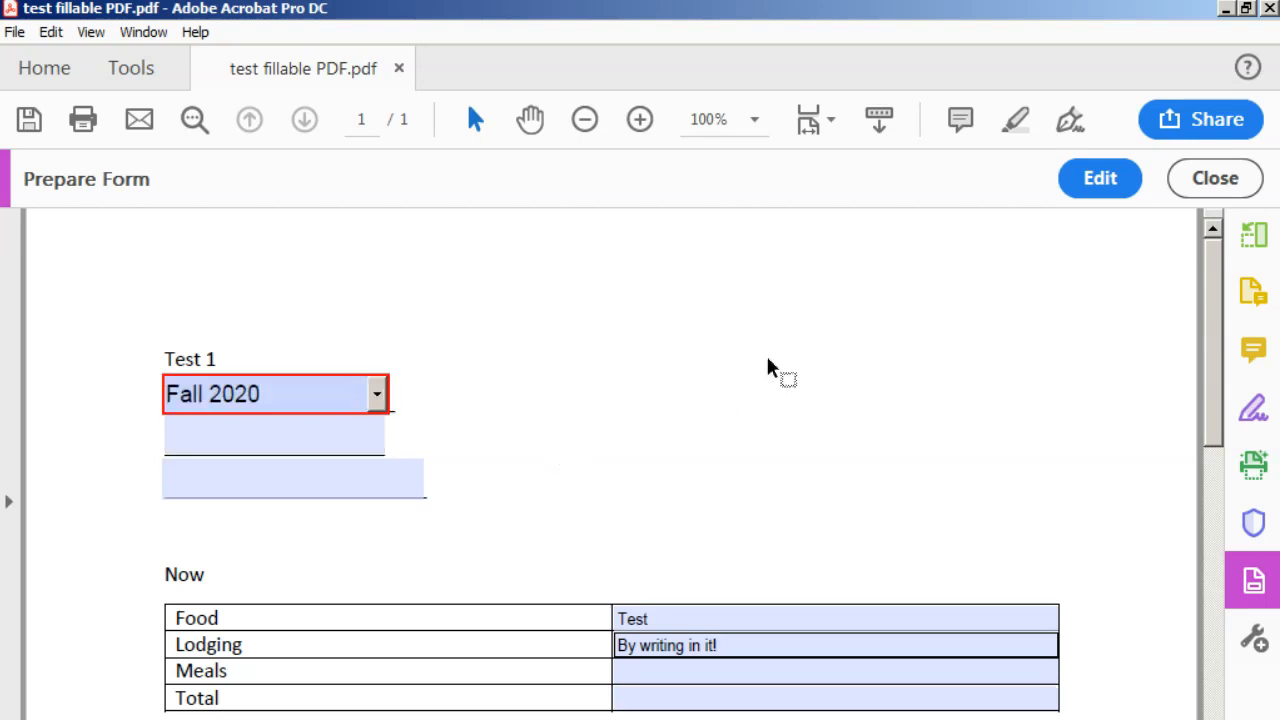
# Leave form preparation and clear the test entries from the Food and Lodging fields.
pyautogui.click(1220, 183)
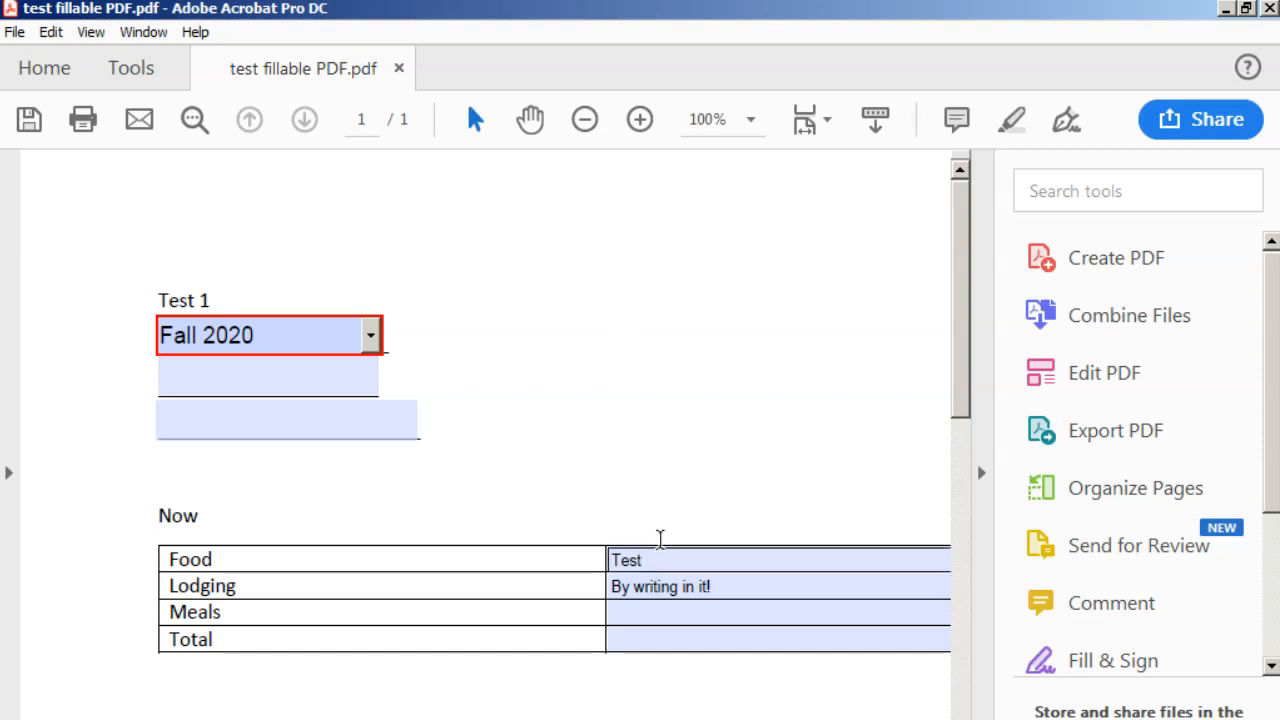
pyautogui.moveTo(660, 560); pyautogui.dragTo(551, 566)
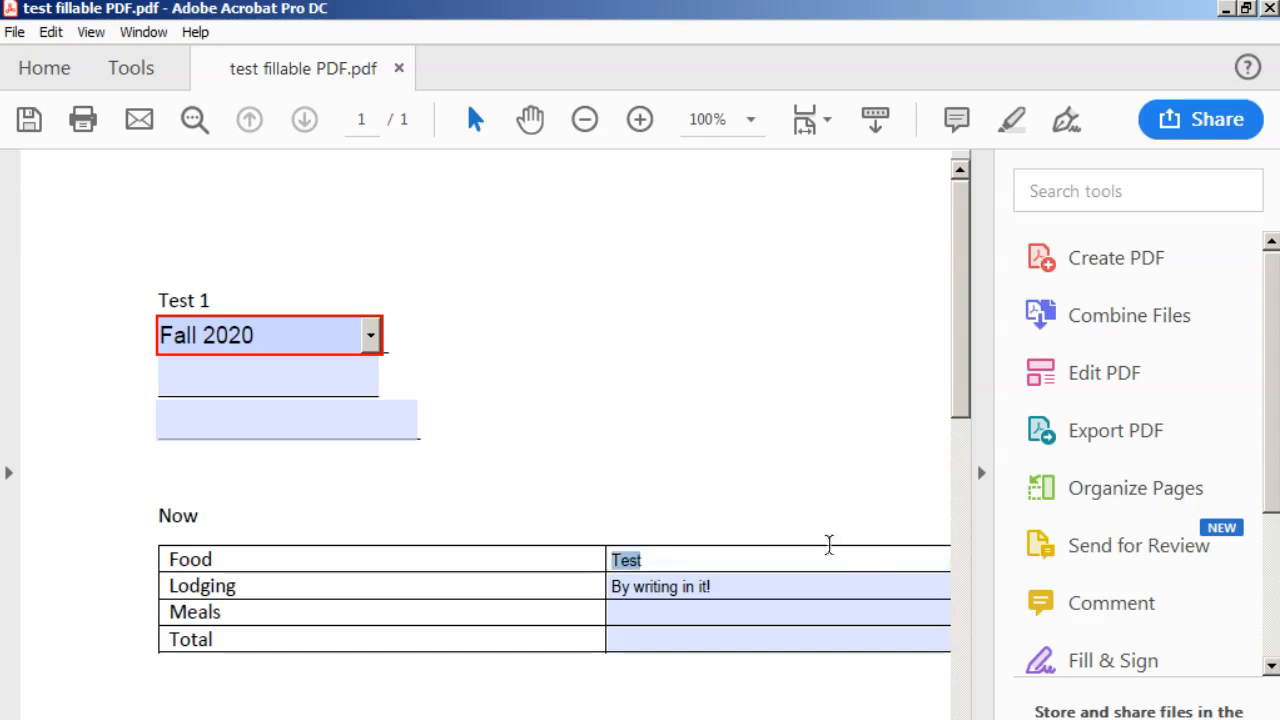
pyautogui.press('BackSpace')
pyautogui.click(728, 578)
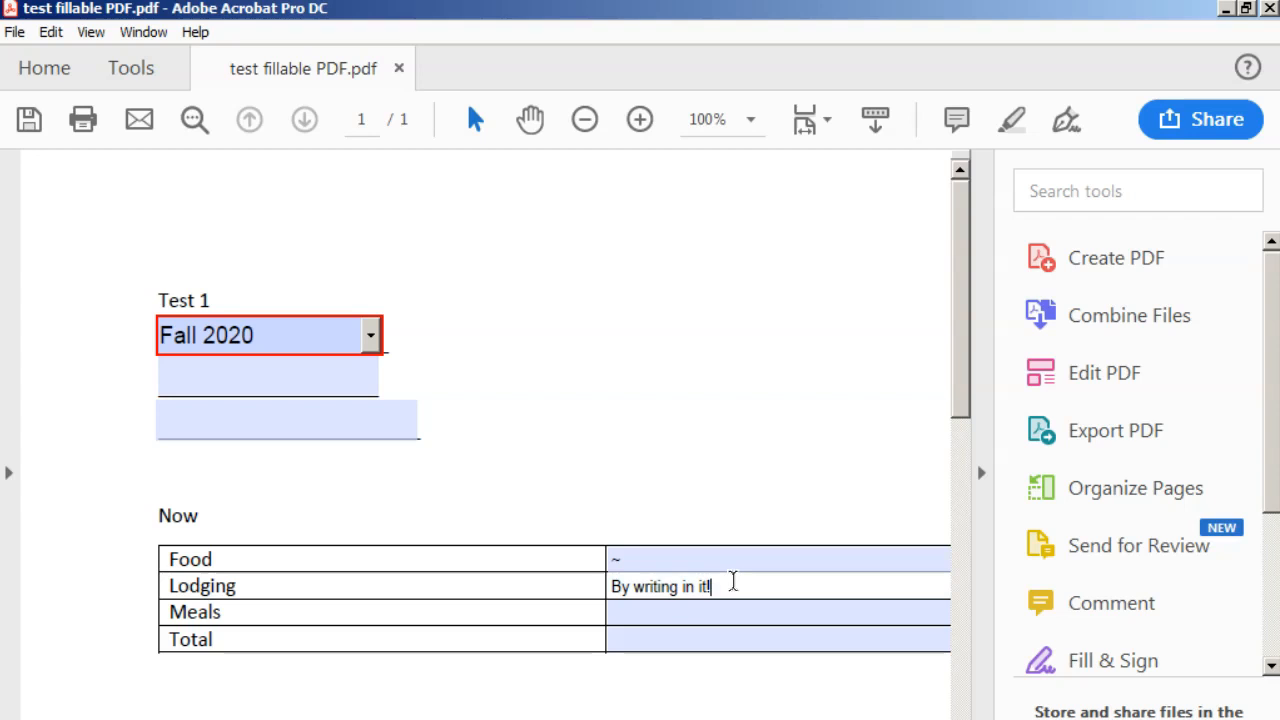
pyautogui.moveTo(669, 563); pyautogui.dragTo(611, 583)
pyautogui.moveTo(746, 583); pyautogui.dragTo(580, 583)
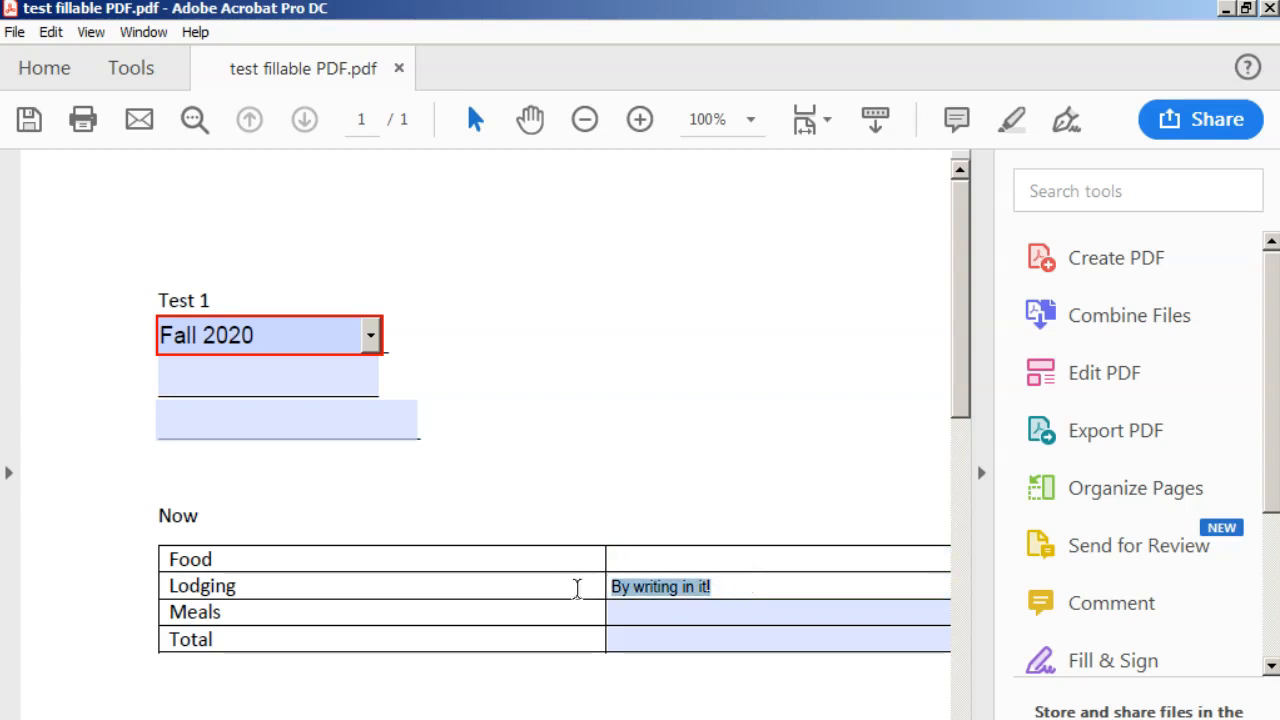
pyautogui.press('BackSpace')
pyautogui.click(370, 336)
pyautogui.click(372, 336)
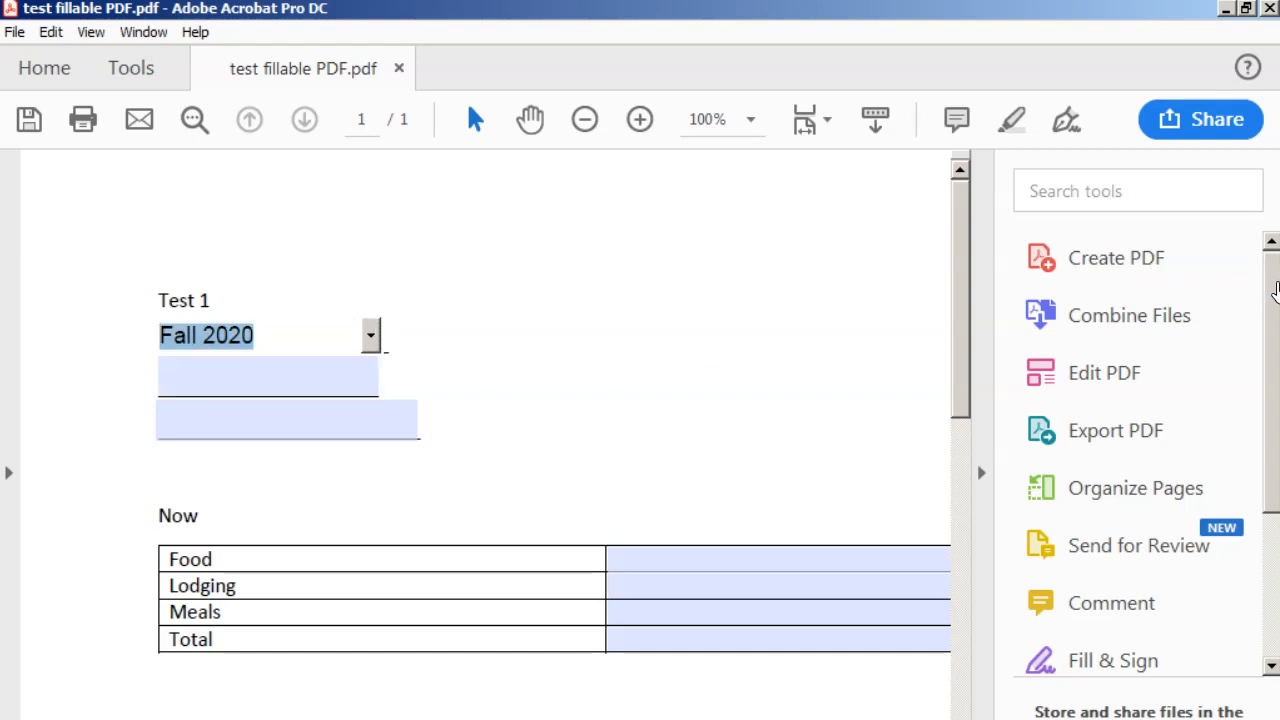
# Reopen the form for preparation, look over its fields, and leave form preparation again.
pyautogui.moveTo(1273, 285); pyautogui.dragTo(1274, 474)
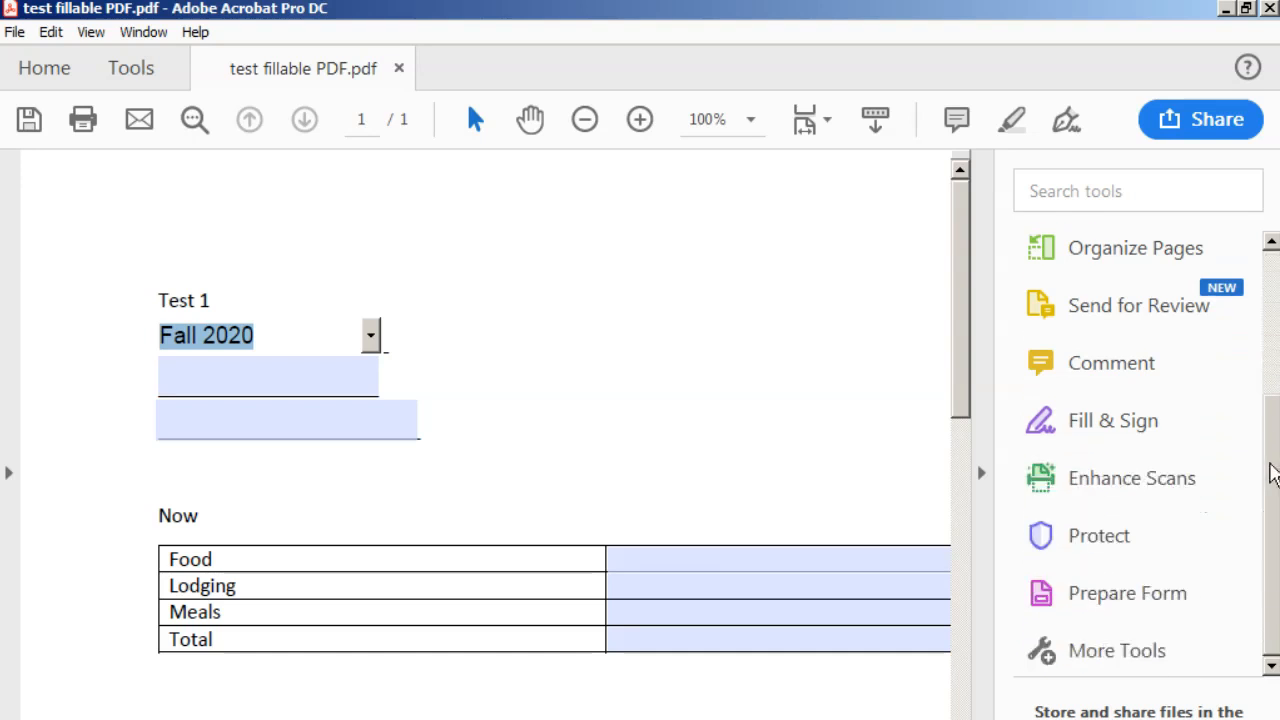
pyautogui.click(1143, 610)
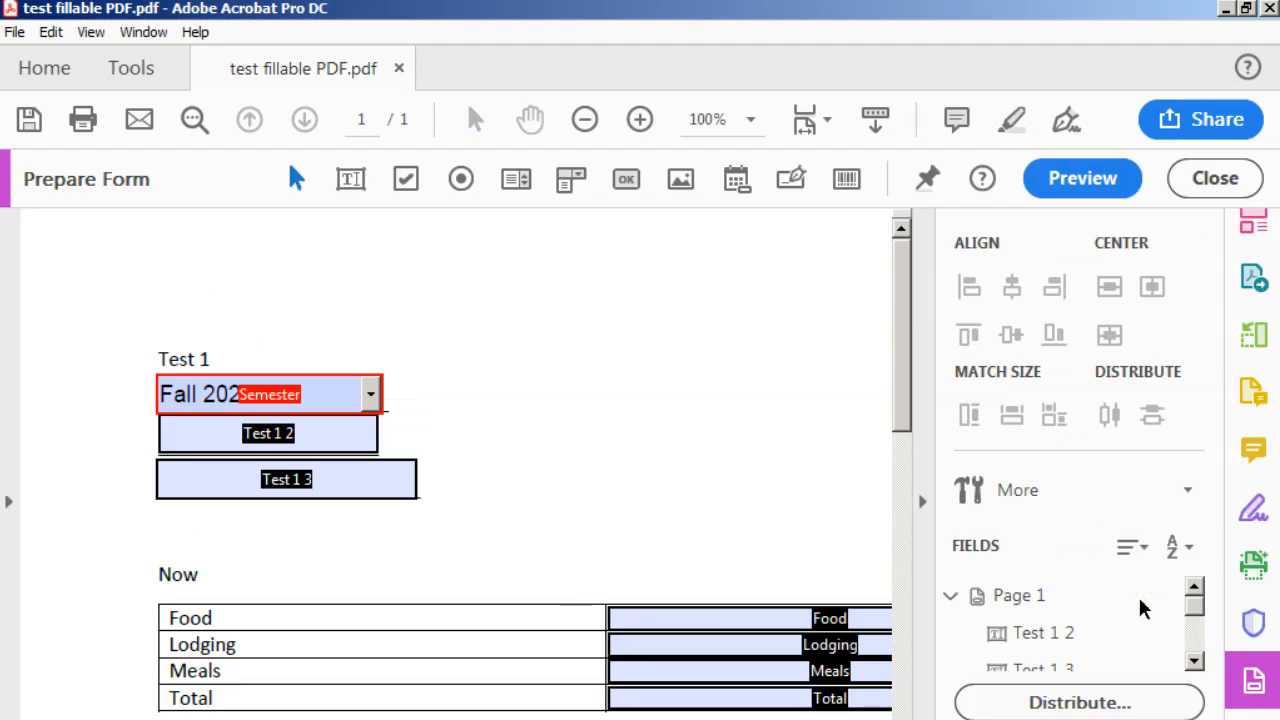
pyautogui.scroll(-5, 688, 350)
pyautogui.scroll(5, 690, 348)
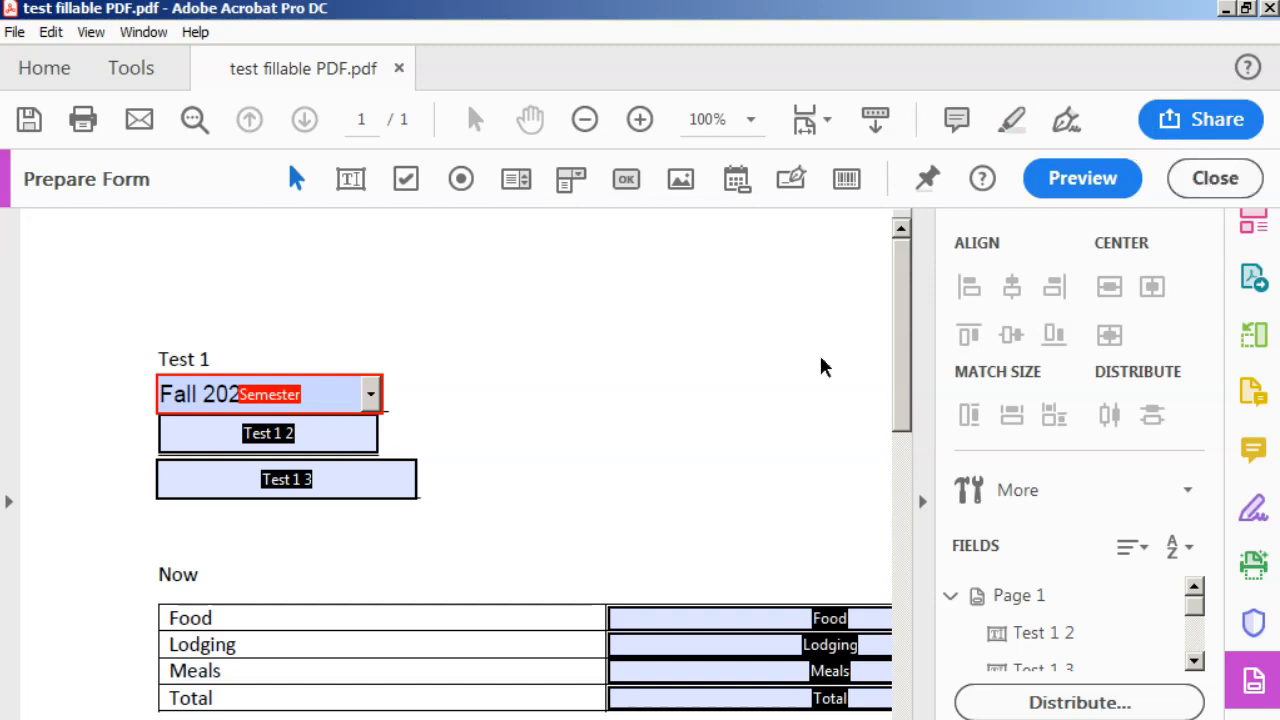
pyautogui.click(1230, 188)
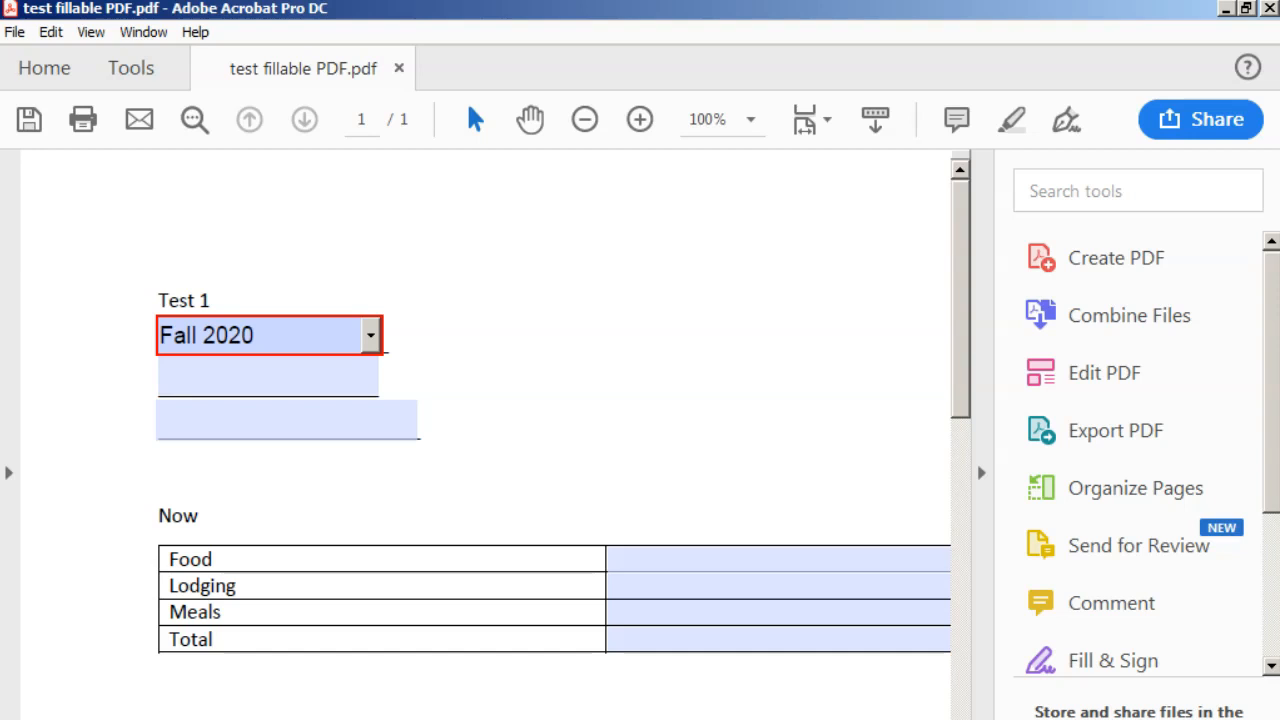
# Save the form to the Desktop as a Reader Extended PDF with form fill-in and saving enabled, named PDF Form 1.
pyautogui.click(22, 36)
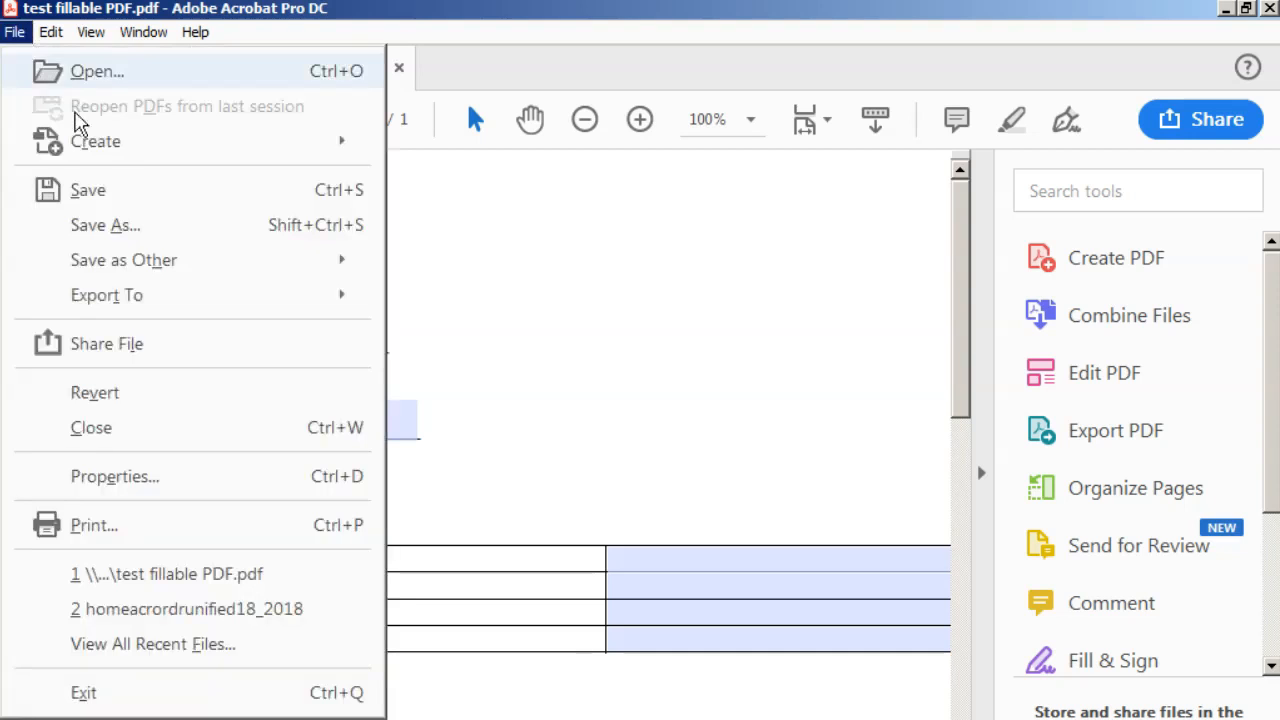
pyautogui.moveTo(237, 266)
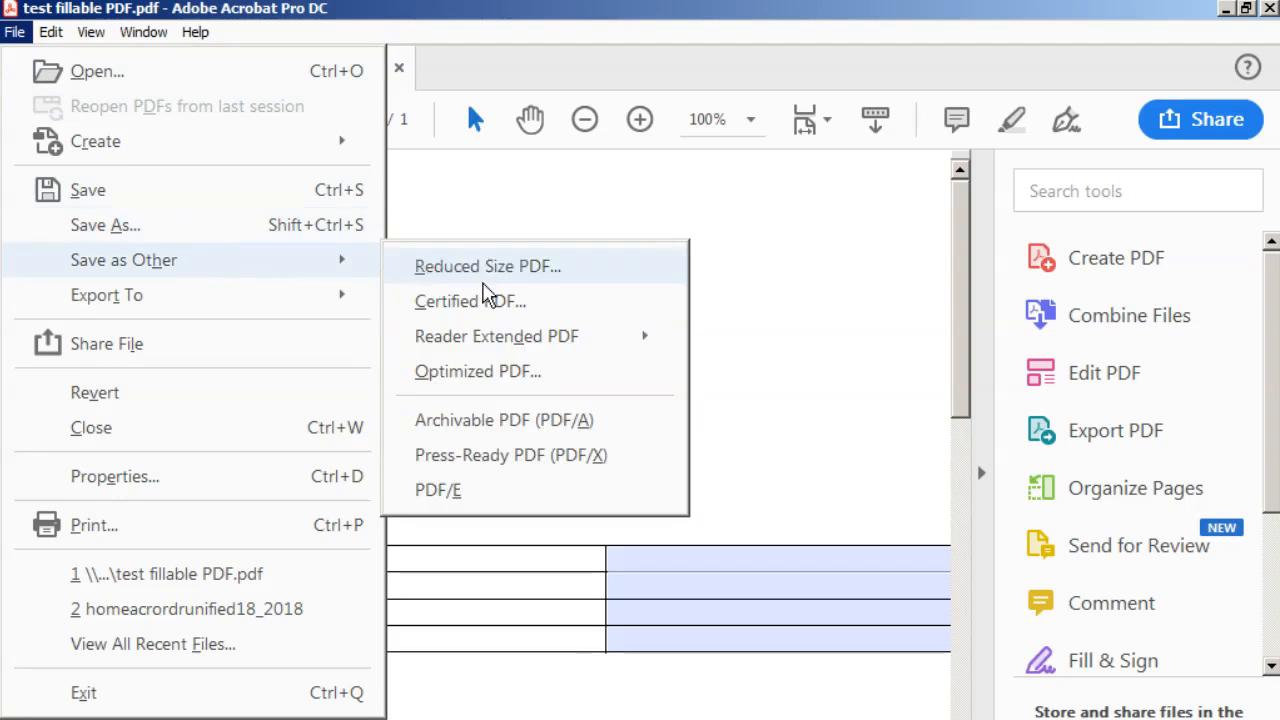
pyautogui.moveTo(503, 337)
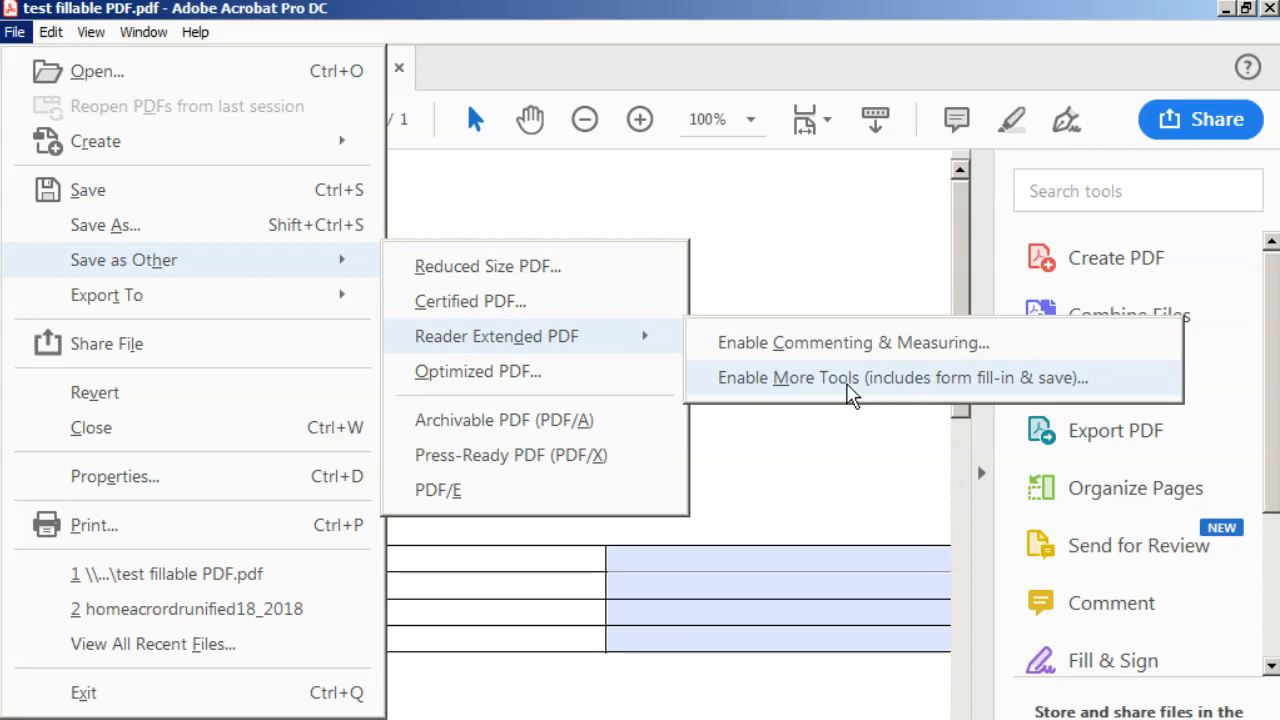
pyautogui.click(850, 378)
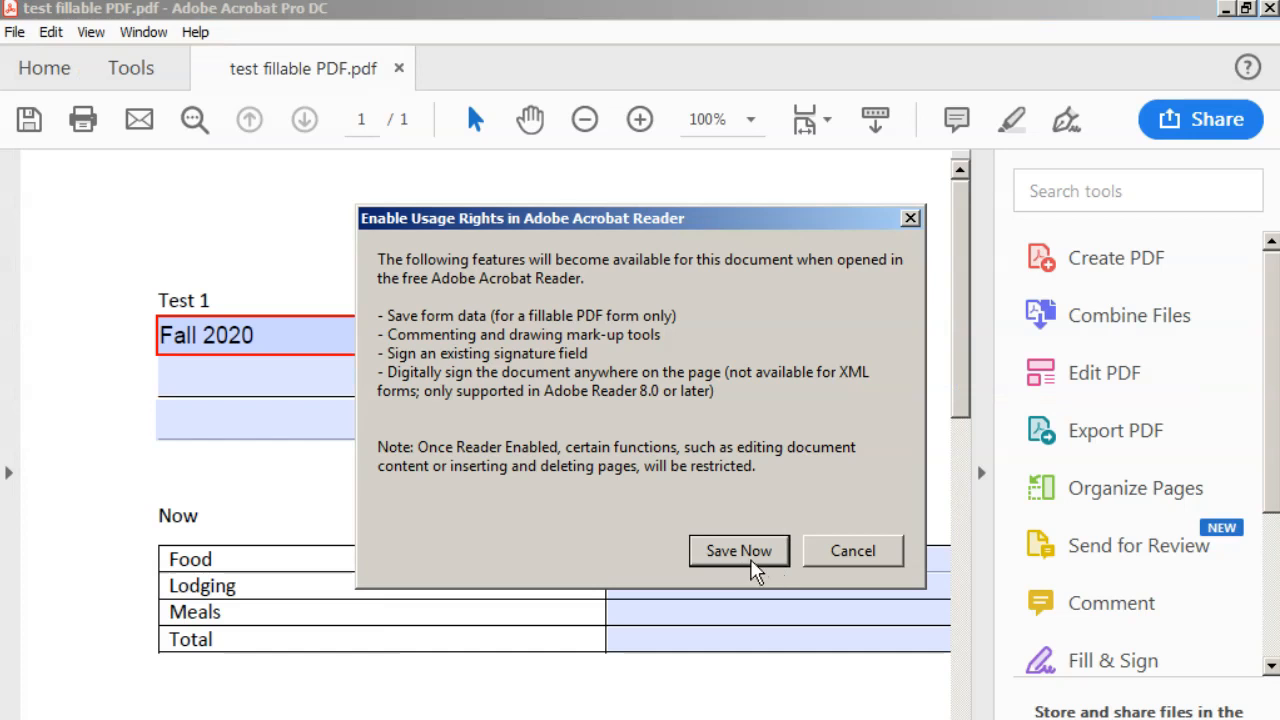
pyautogui.click(749, 560)
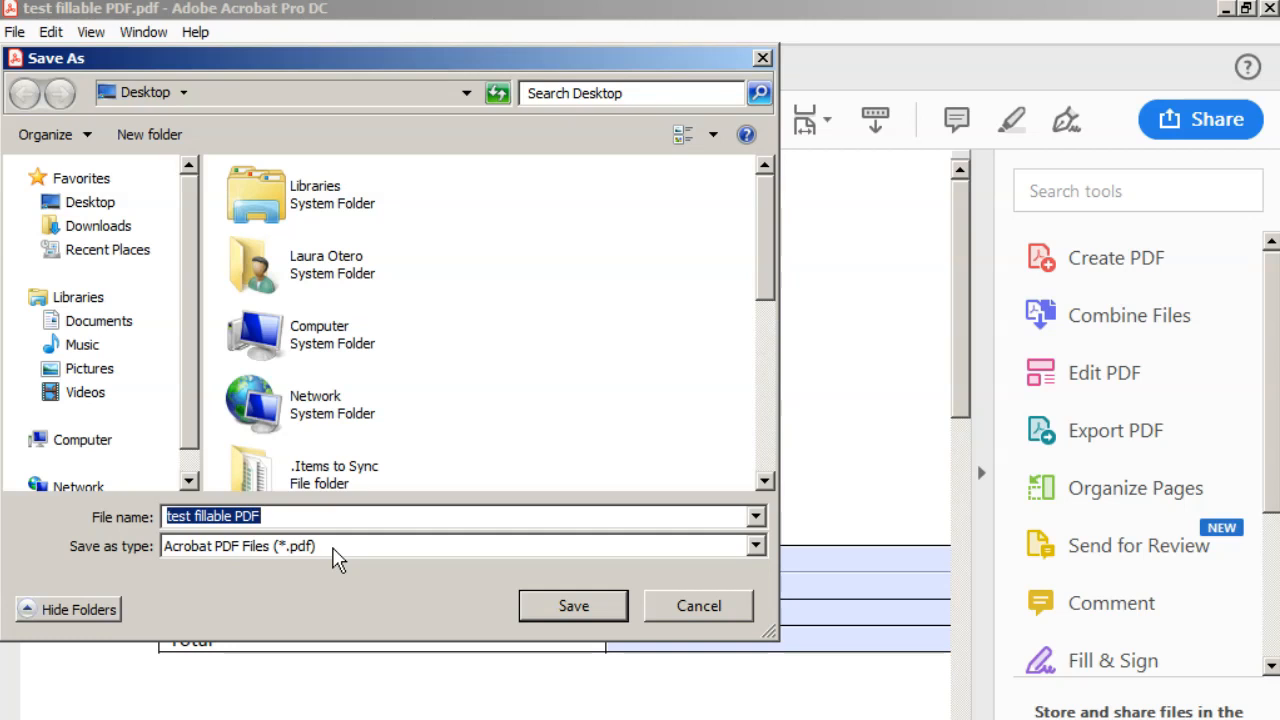
pyautogui.write('PDF Form 1')
pyautogui.click(614, 616)
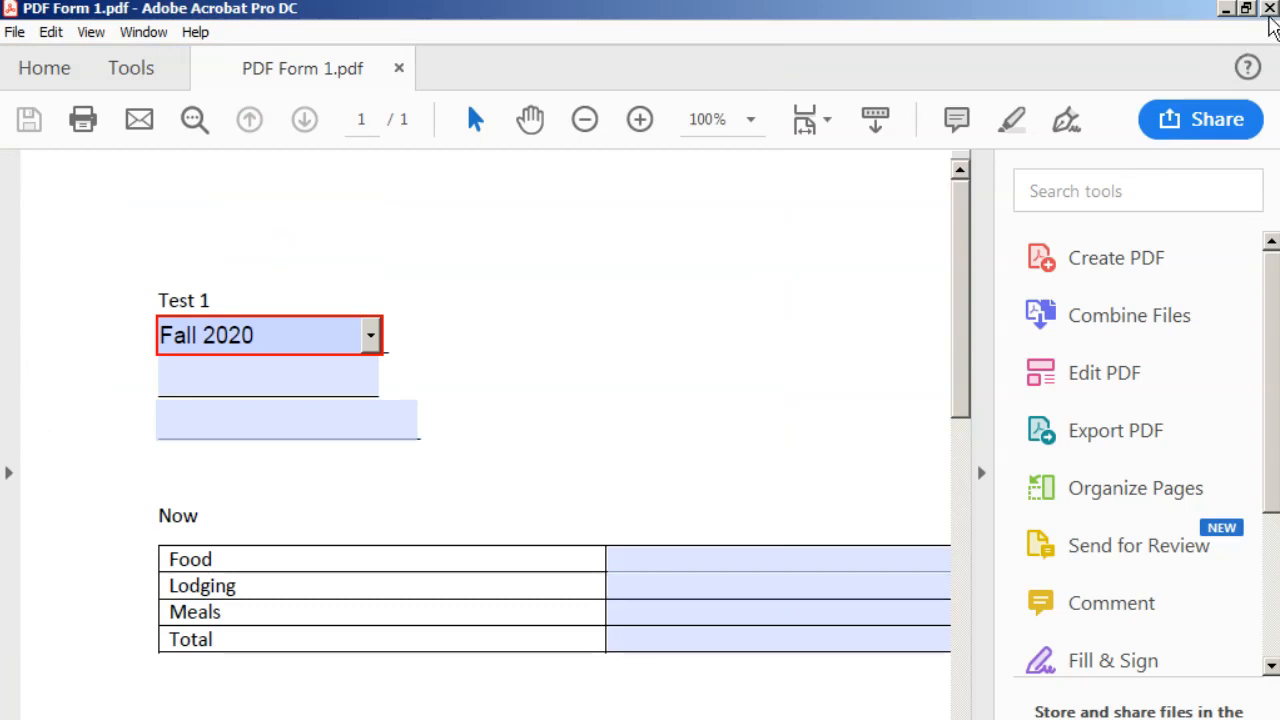
# Close Acrobat and reopen the saved PDF Form 1 file from the Desktop.
pyautogui.click(1269, 8)
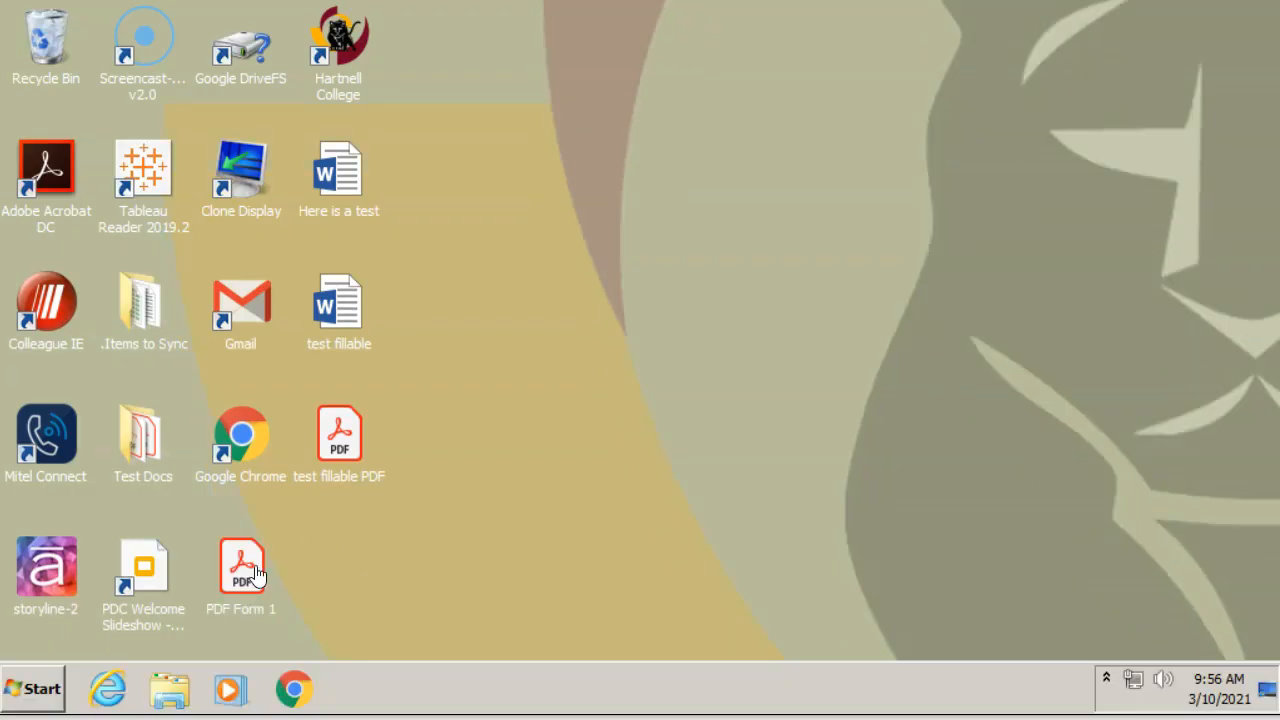
pyautogui.click(258, 588)
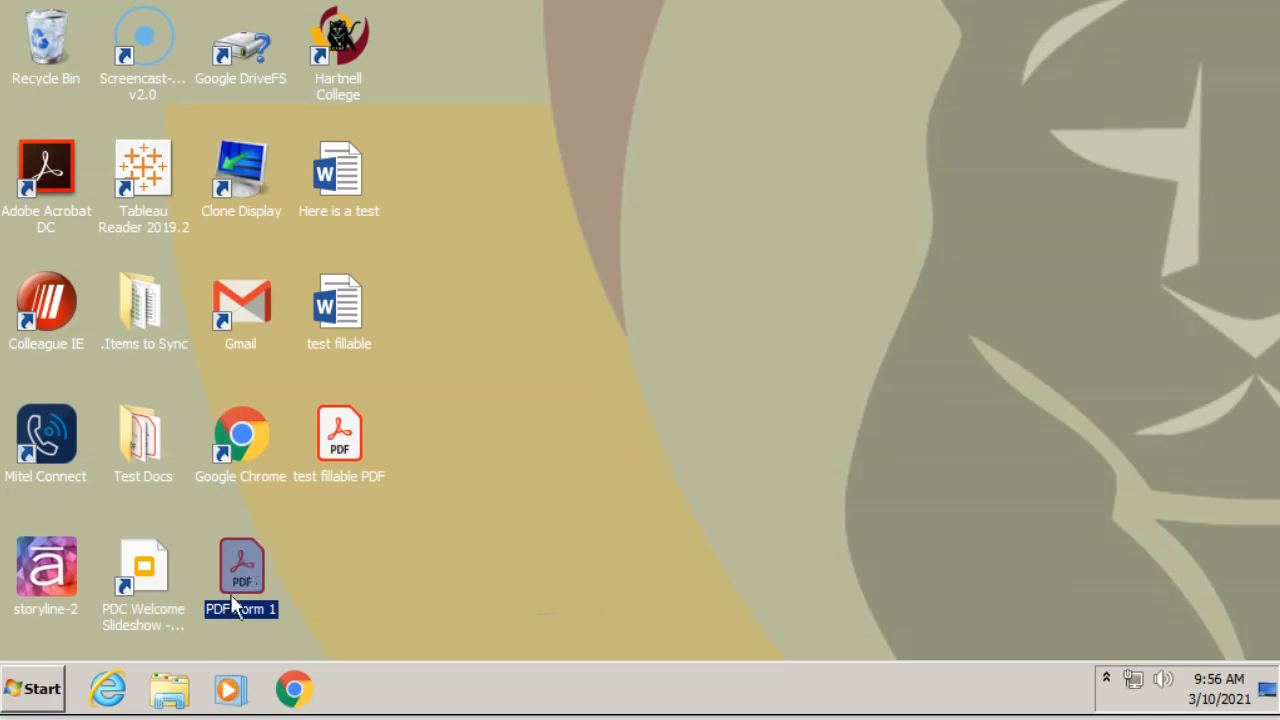
pyautogui.doubleClick(248, 565)
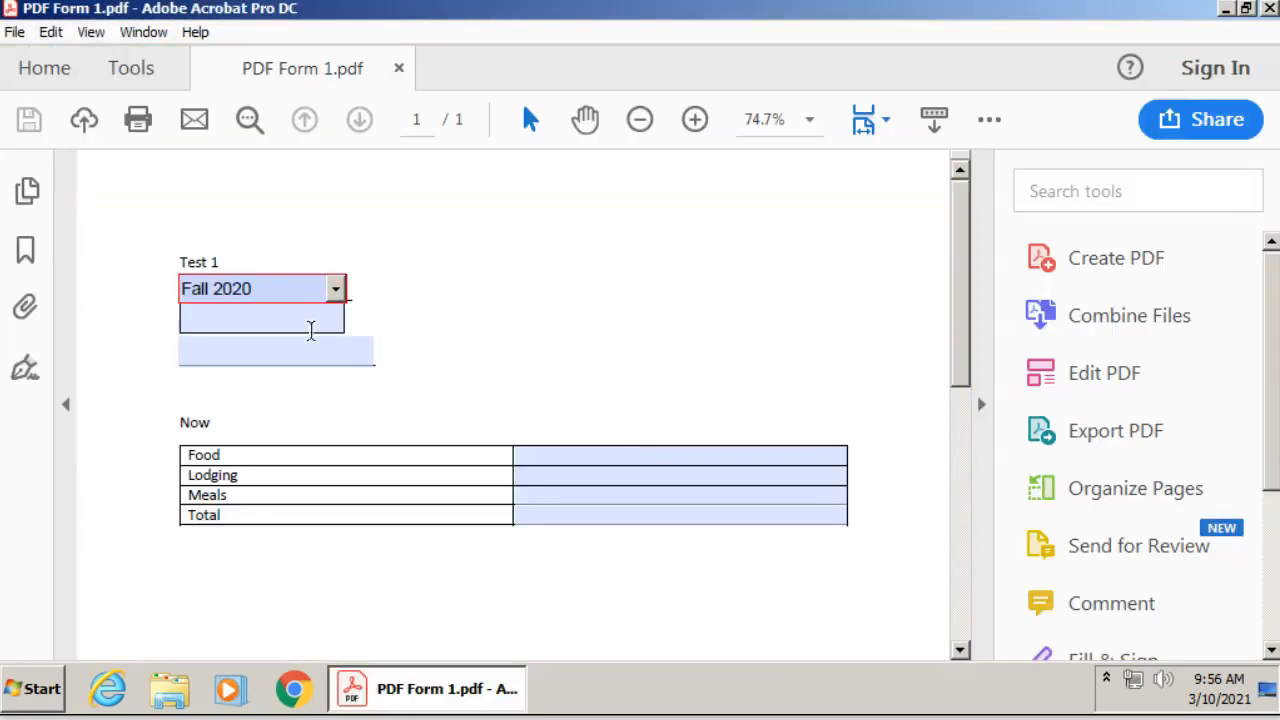
# Check that the text field below the Semester dropdown and the Food, Lodging, Meals and Total fields accept entry, and close the form.
pyautogui.click(340, 325)
pyautogui.click(634, 457)
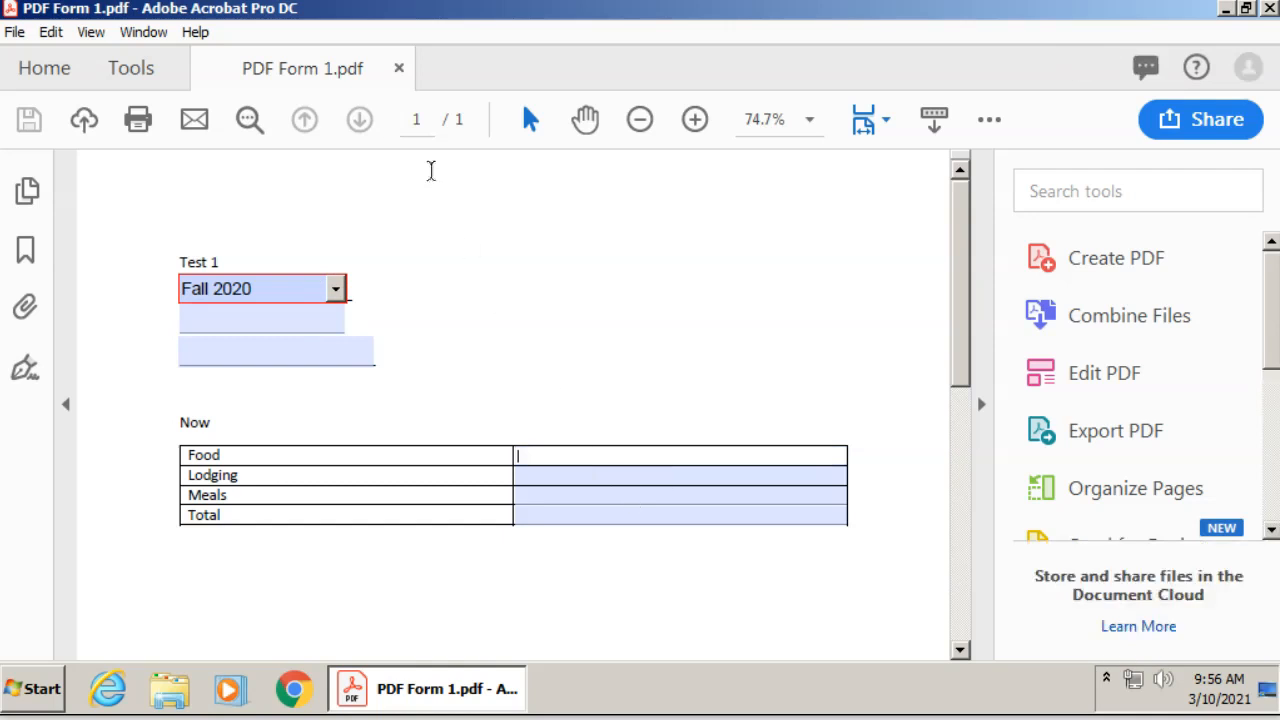
pyautogui.press('Tab')
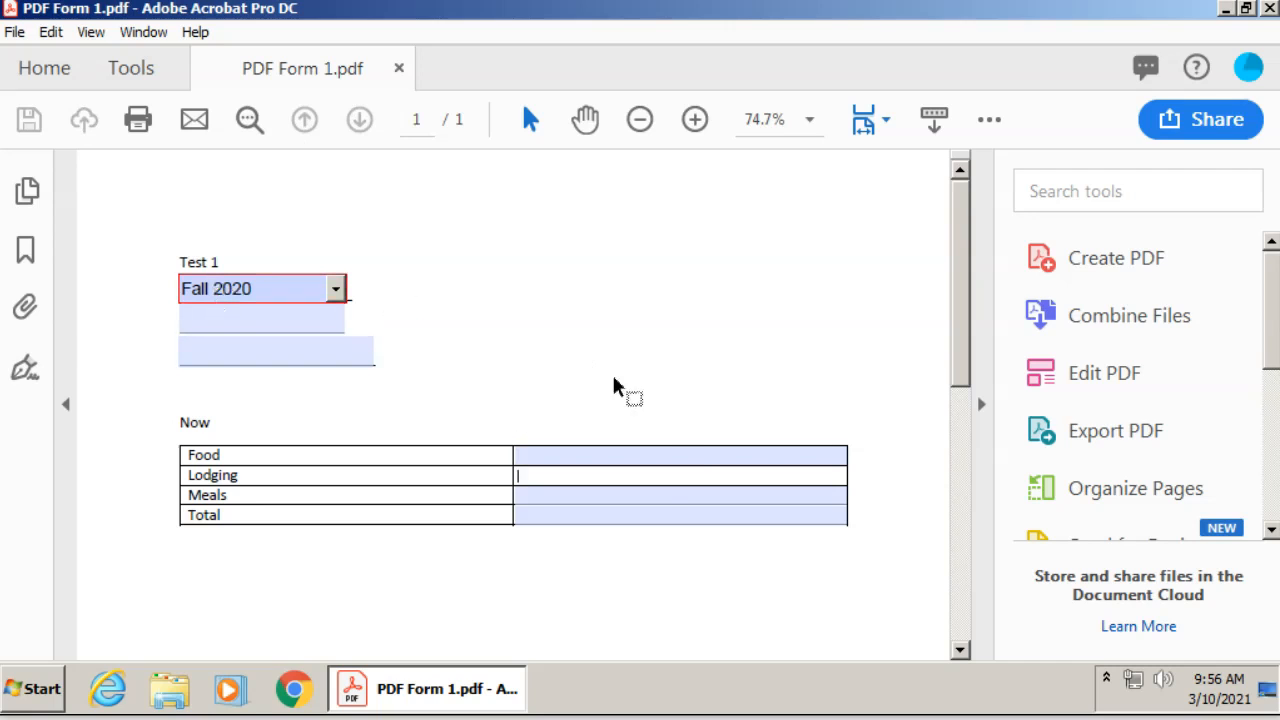
pyautogui.click(679, 455)
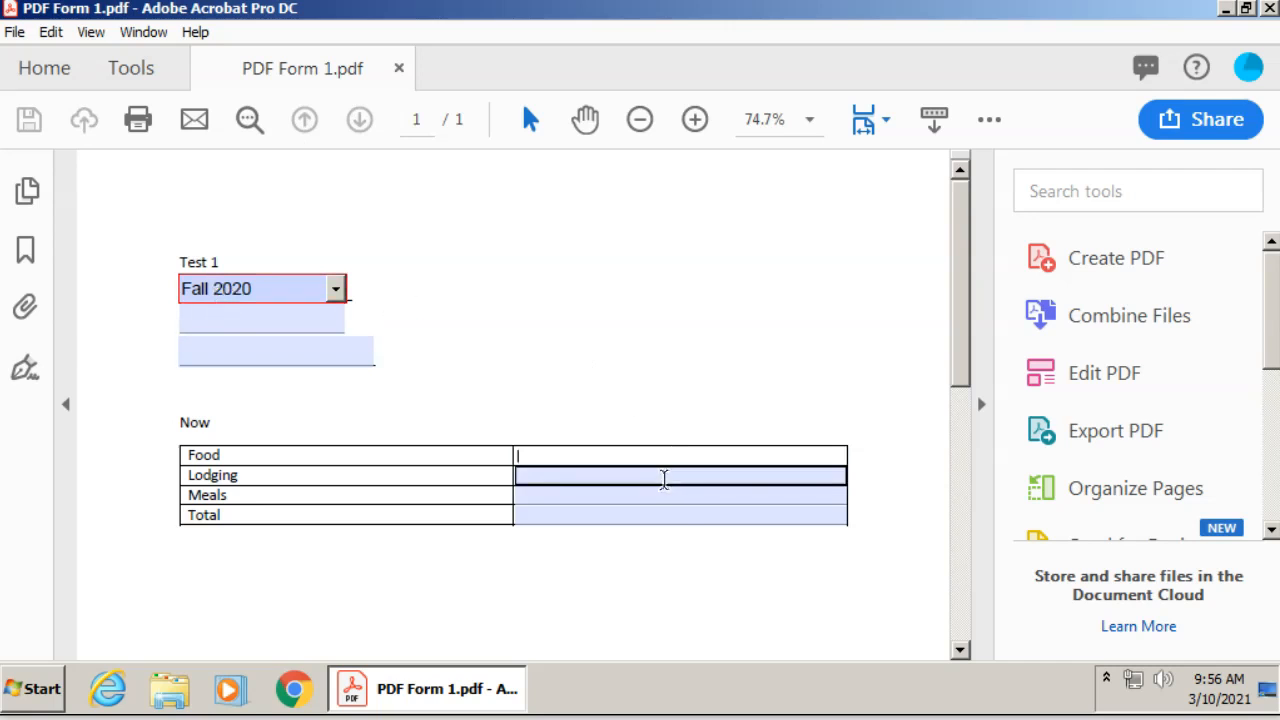
pyautogui.click(651, 500)
pyautogui.click(644, 515)
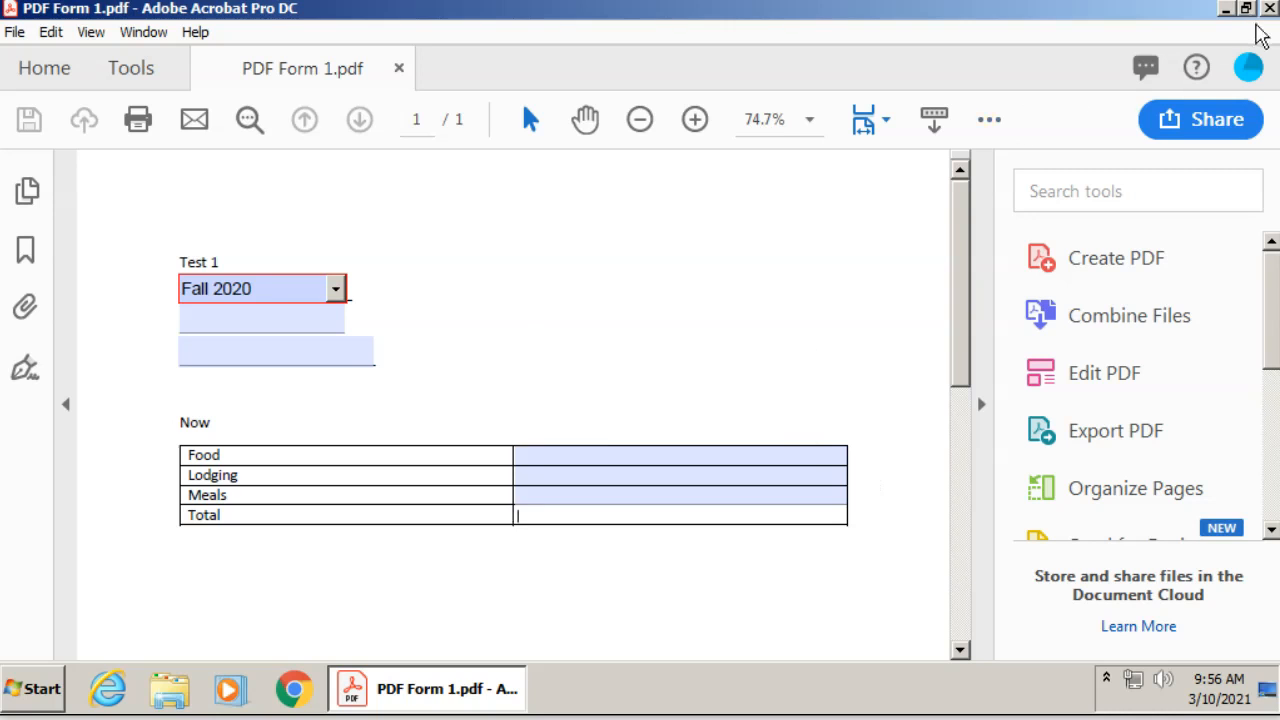
pyautogui.click(1266, 14)
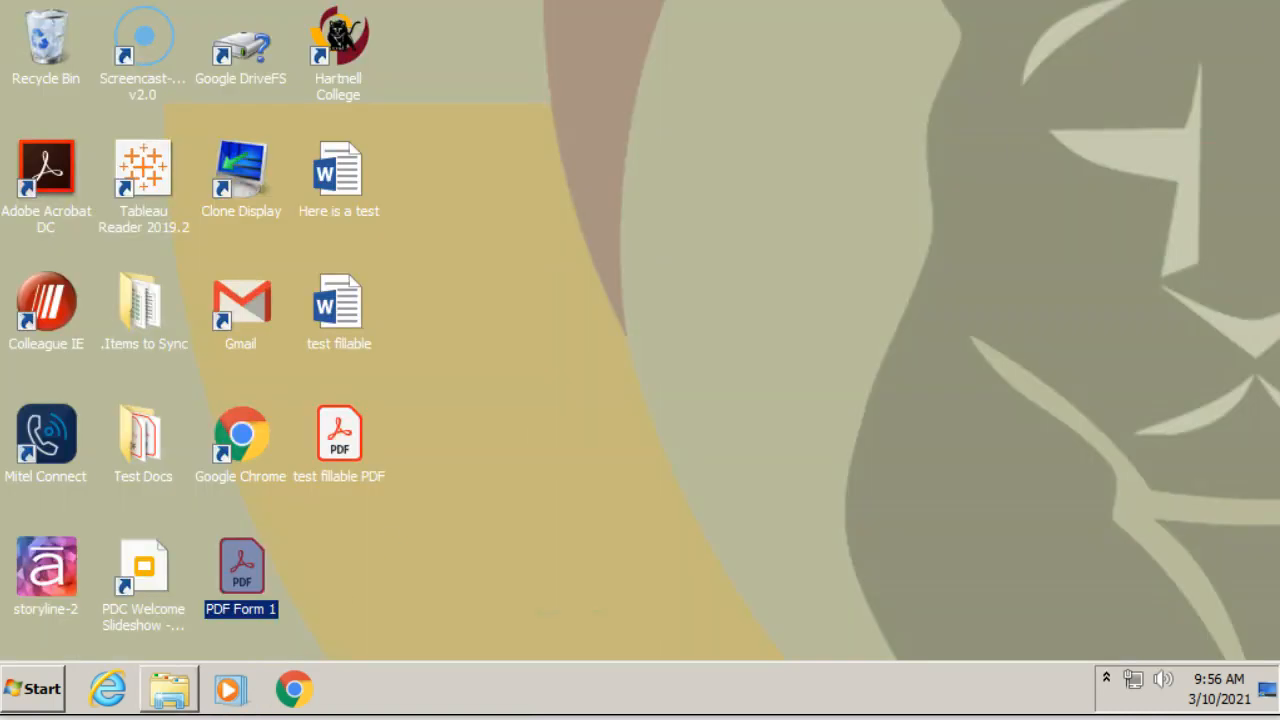